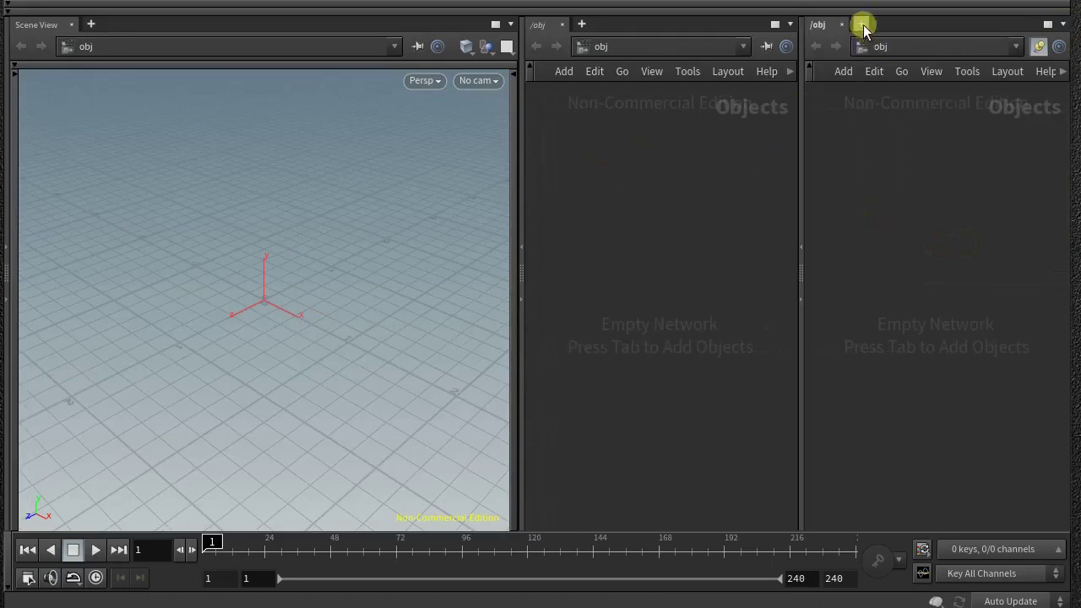
Step: Replace the second object network view with a Parameters pane
left_click(862, 26)
mouse_move(879, 59)
left_click(819, 94)
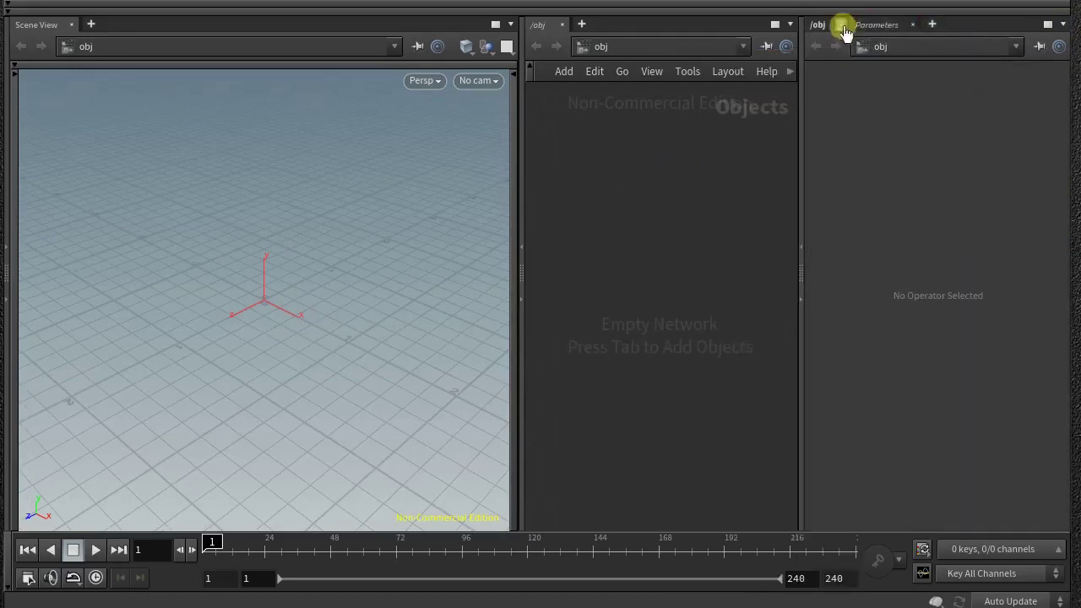
Step: Add a Sphere object to the scene and enter its geometry network
key("Tab")
type("sphe")
key("Return")
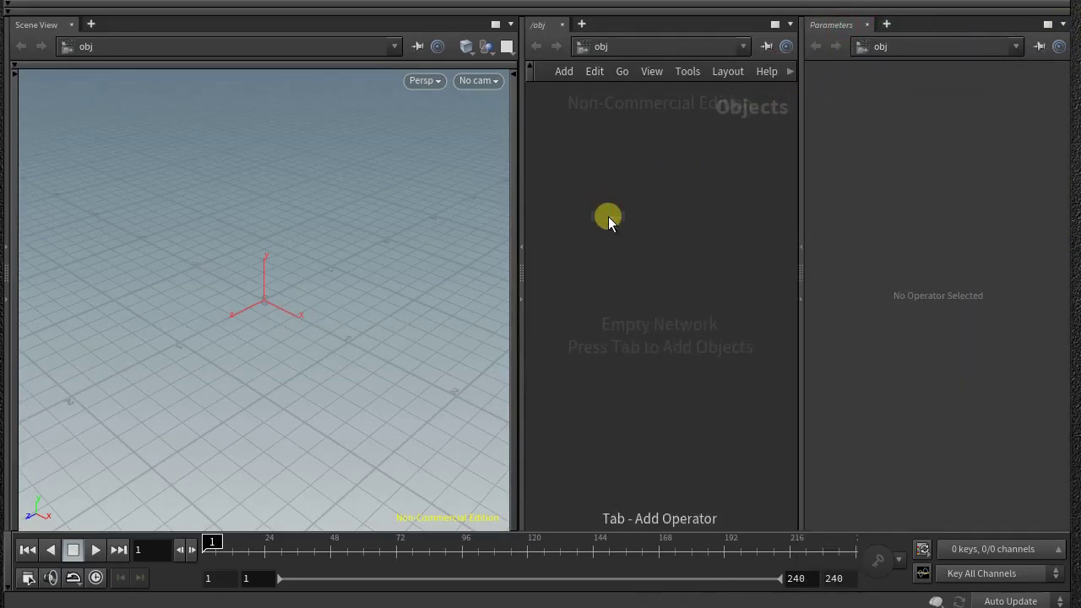
left_click(608, 218)
scroll(599, 264, "up", 5)
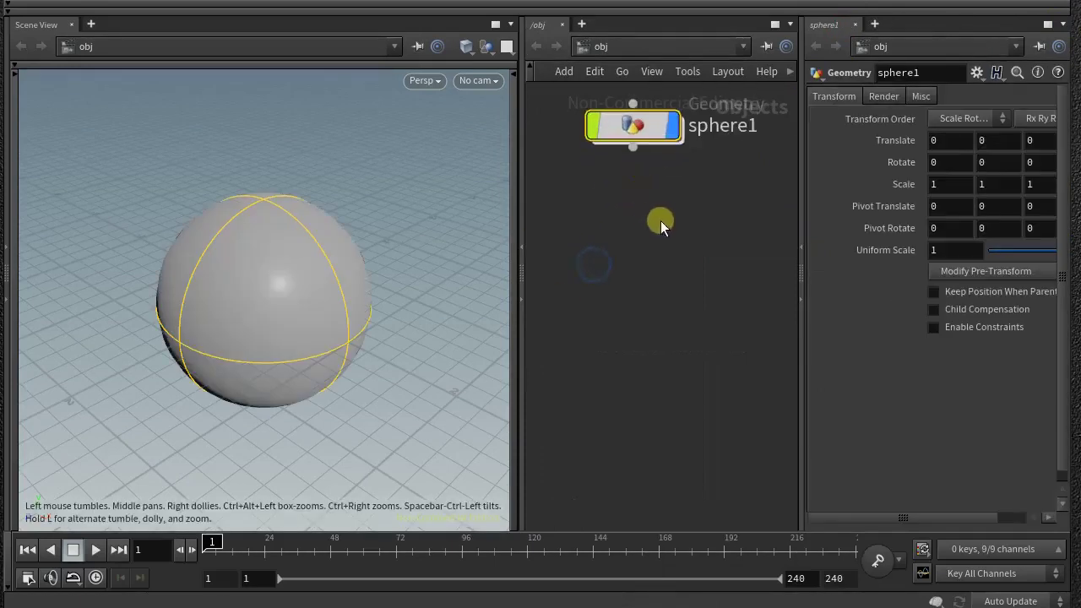
middle_click_drag(655, 260, 653, 364)
double_click(630, 226)
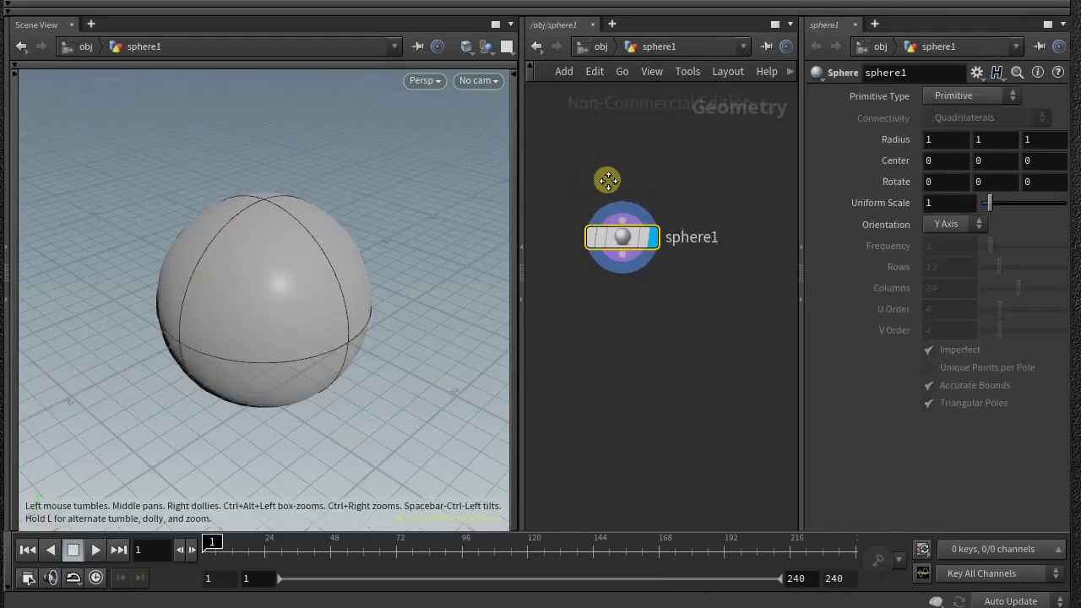
Step: Try the Polygon primitive type on the sphere and settle on Polygon Mesh
left_click(971, 95)
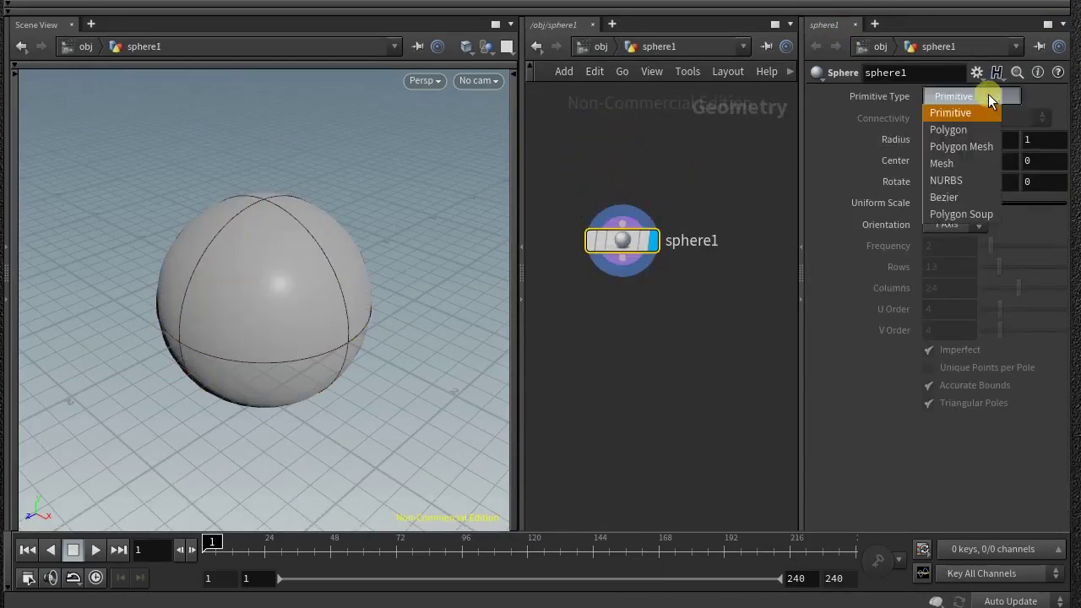
left_click(967, 130)
left_click(977, 97)
left_click(966, 146)
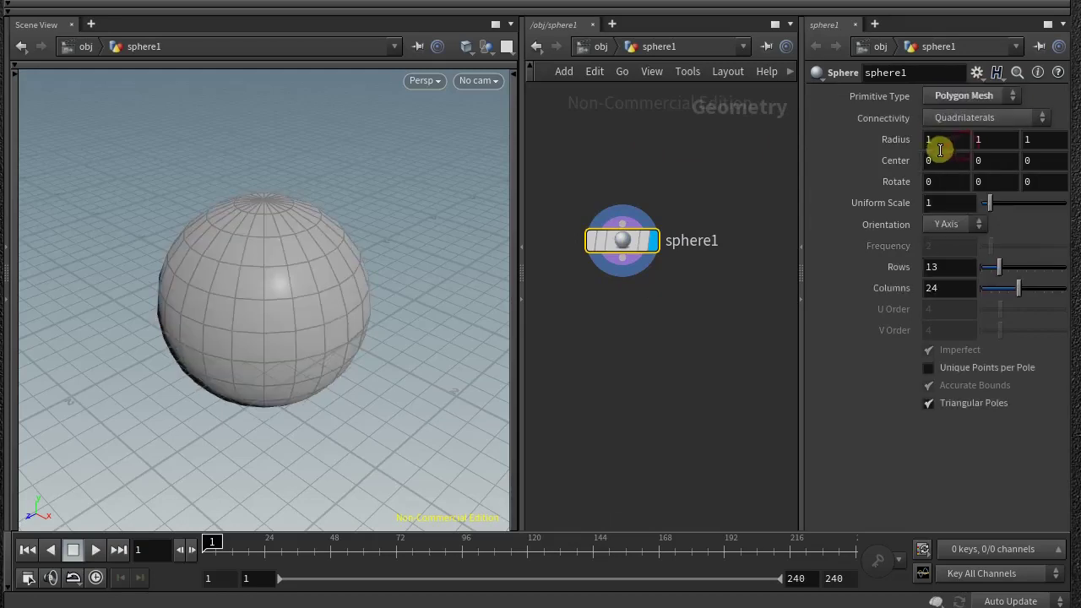
Step: Try the Rows, Columns, Triangles and Reverse Triangles connectivity options on the sphere, ending on Columns
left_click(971, 118)
left_click(963, 134)
left_click(975, 120)
left_click(949, 151)
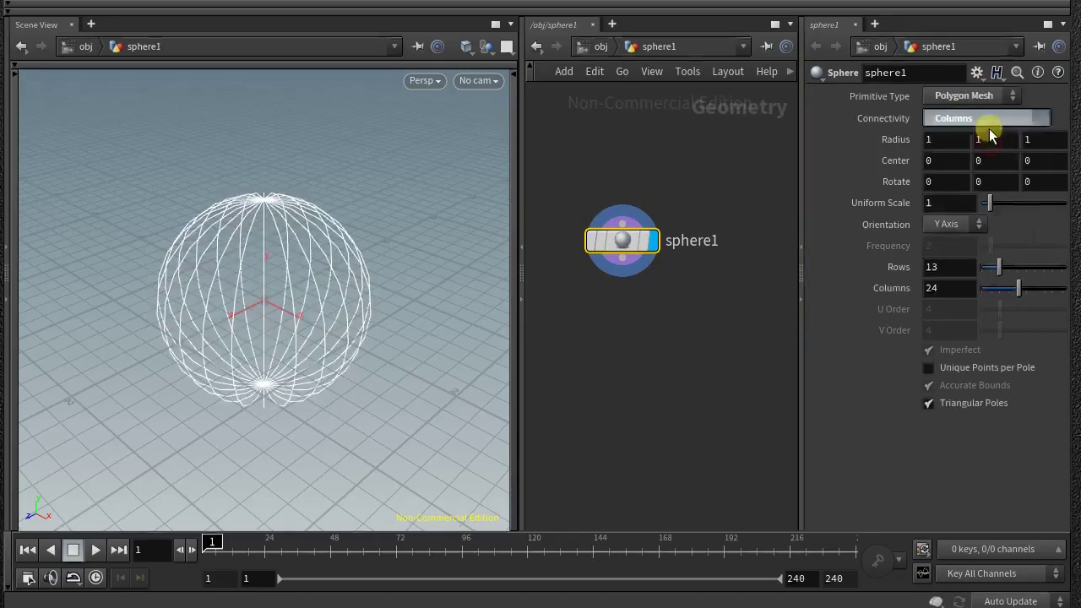
left_click(980, 118)
left_click(951, 185)
left_click(976, 118)
left_click(970, 235)
left_click(976, 118)
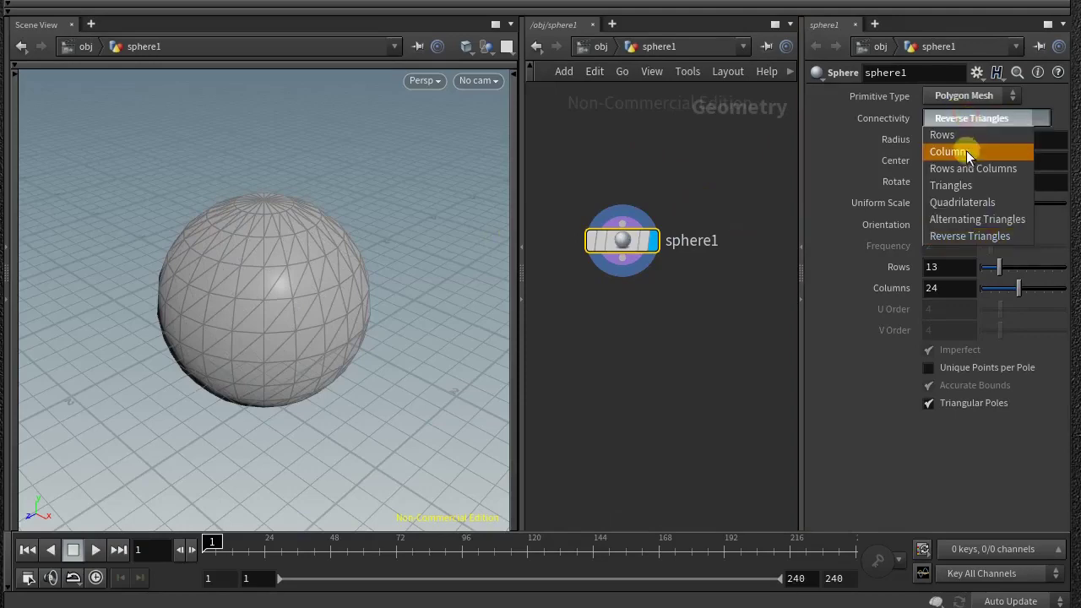
left_click(949, 150)
Step: Try the Mesh and Bezier primitive types on the sphere
left_click(972, 96)
left_click(944, 163)
left_click(971, 96)
left_click(944, 197)
Step: Set the sphere's primitive type to Polygon Mesh and its connectivity to Quadrilaterals
left_click(971, 96)
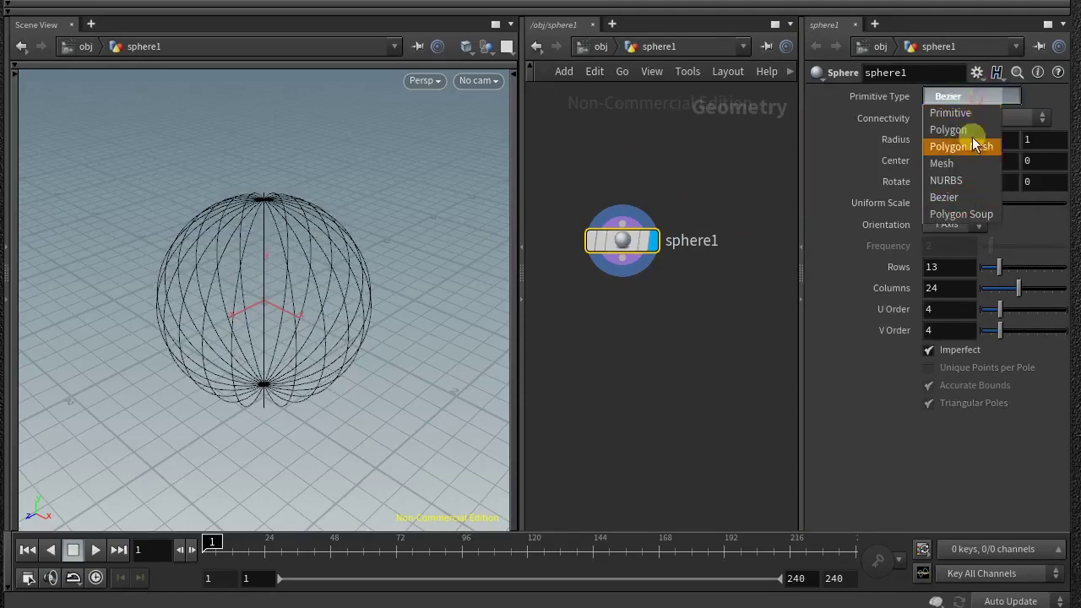
left_click(980, 95)
left_click(973, 144)
left_click(980, 120)
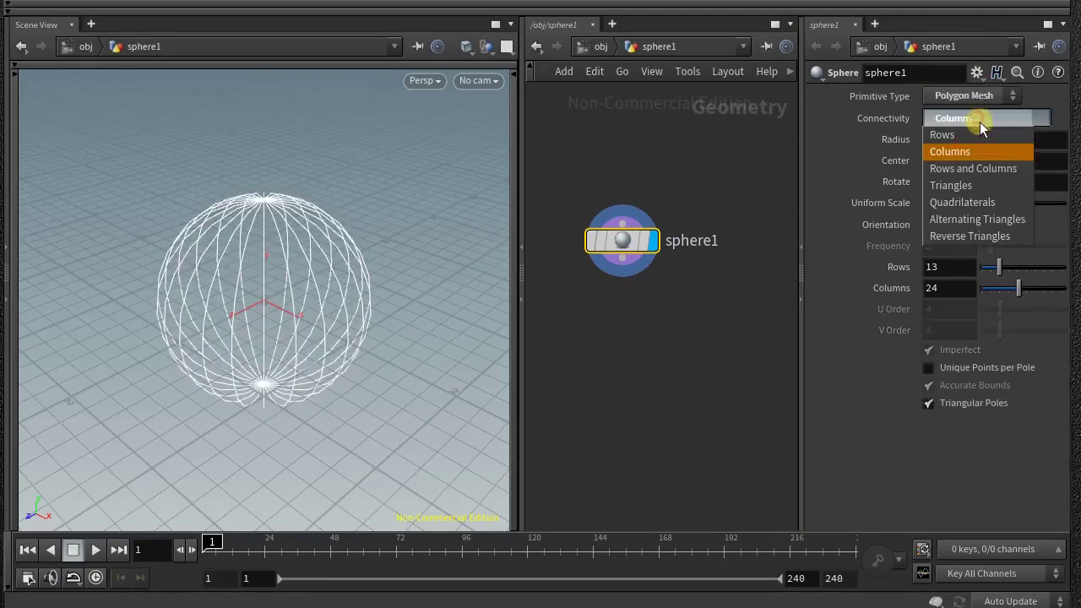
left_click(963, 203)
Step: Close the separate Parameters pane and show the parameter dialog inside the network editor
left_click_drag(521, 160, 440, 164)
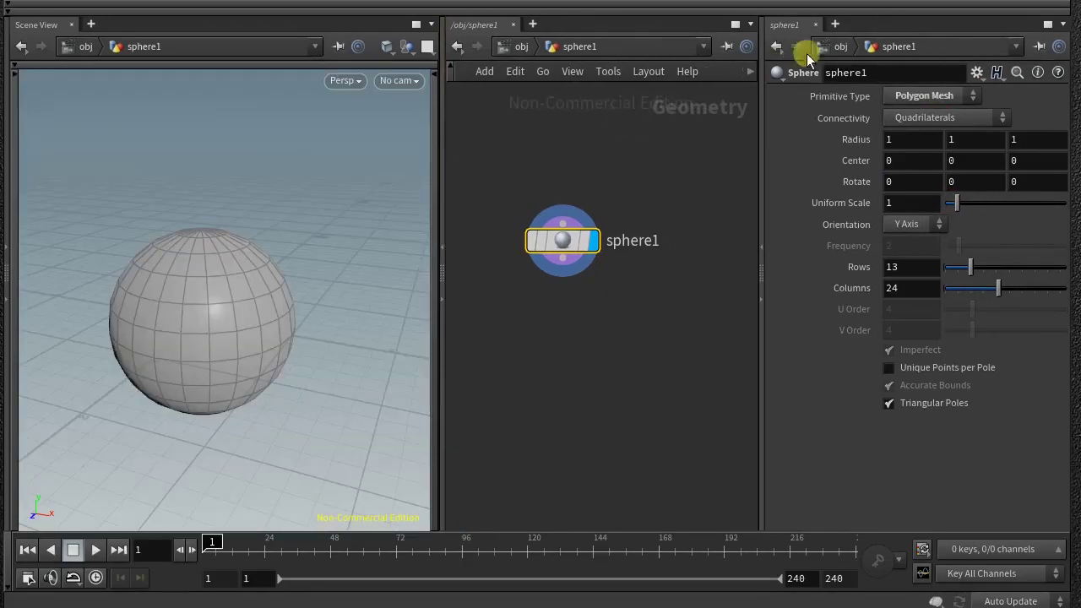
left_click(1035, 35)
left_click(883, 197)
left_click(767, 72)
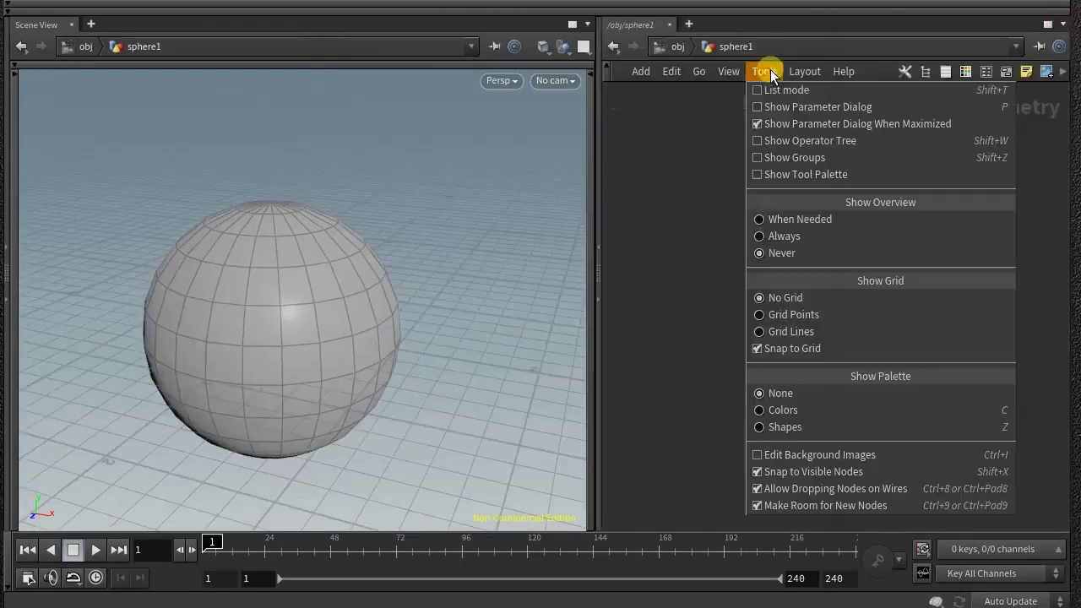
left_click(809, 109)
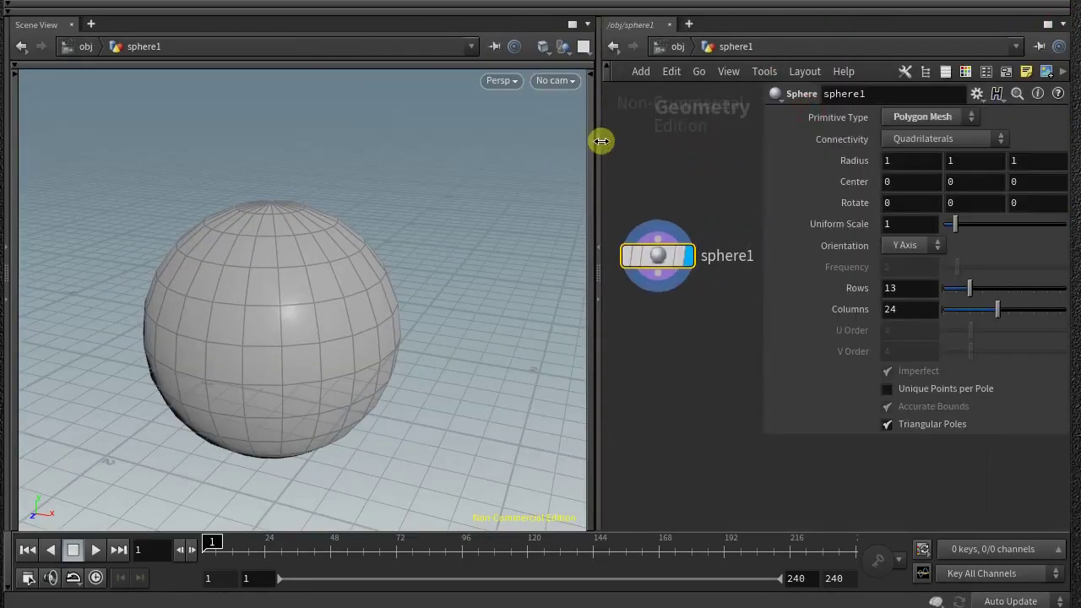
Step: Widen the network editor, and hide and show its built-in parameter dialog again
left_click_drag(598, 137, 554, 140)
left_click(717, 71)
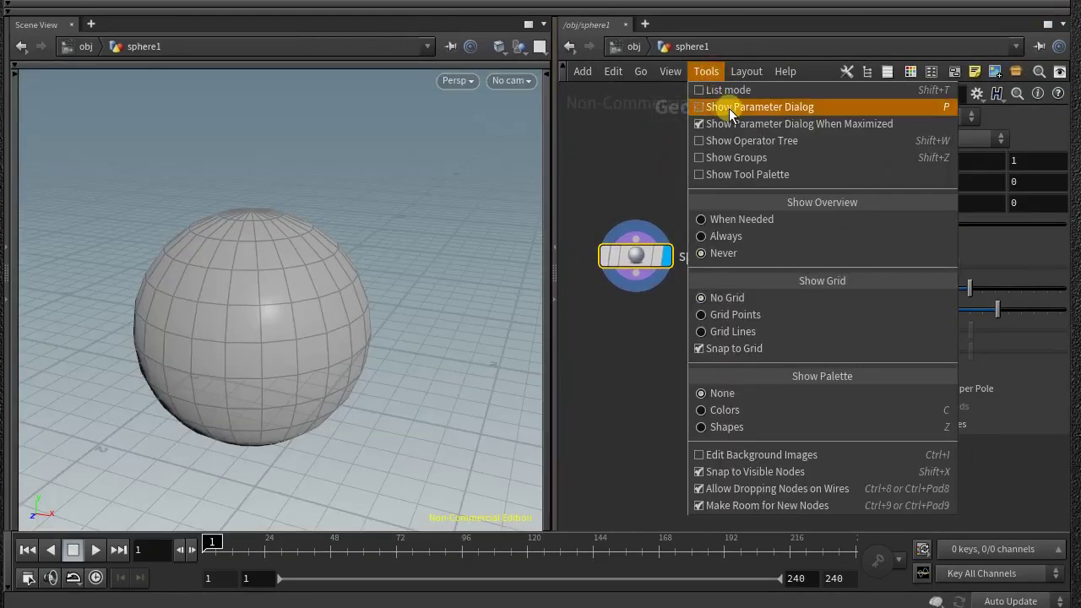
left_click(729, 108)
left_click(714, 73)
left_click(732, 108)
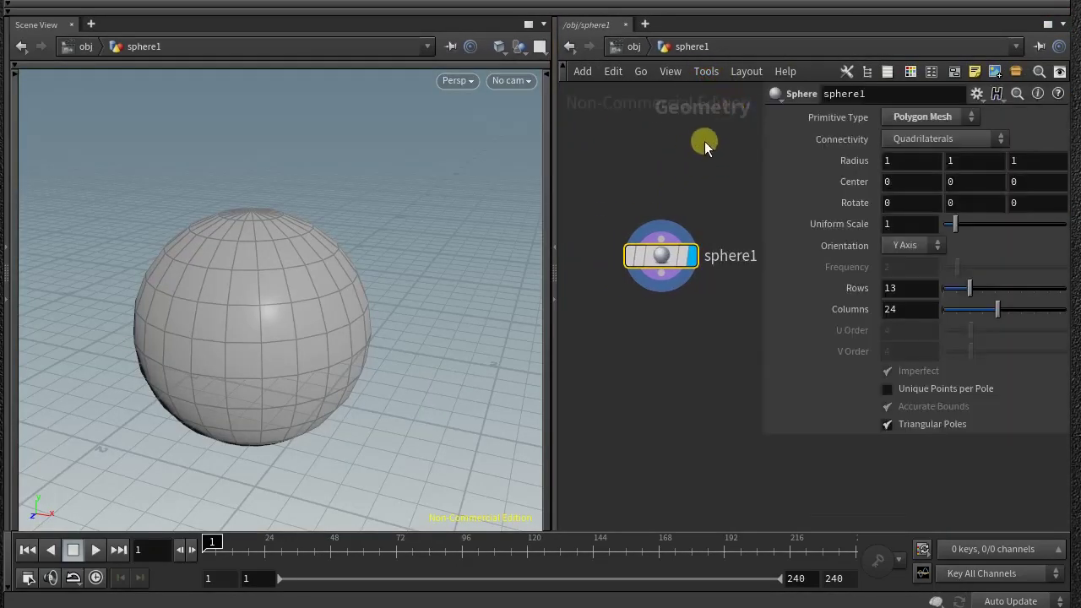
mouse_move(554, 127)
left_mouse_down()
mouse_move(515, 133)
mouse_move(546, 138)
left_mouse_up()
Step: Split the scene view into two views side by side and change the Top view to a UV view
left_click(532, 46)
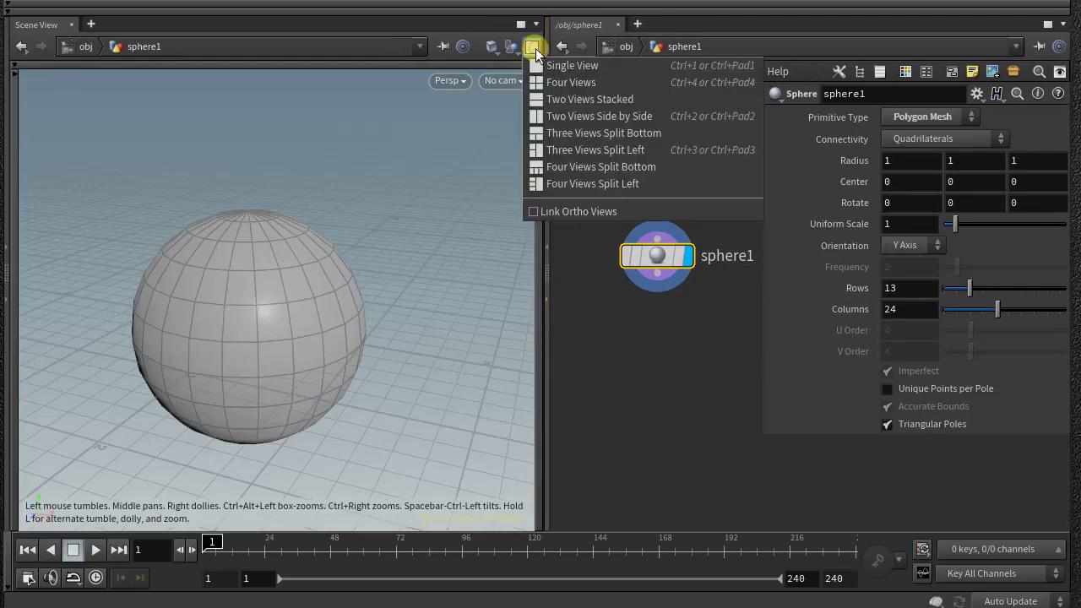
left_click(603, 115)
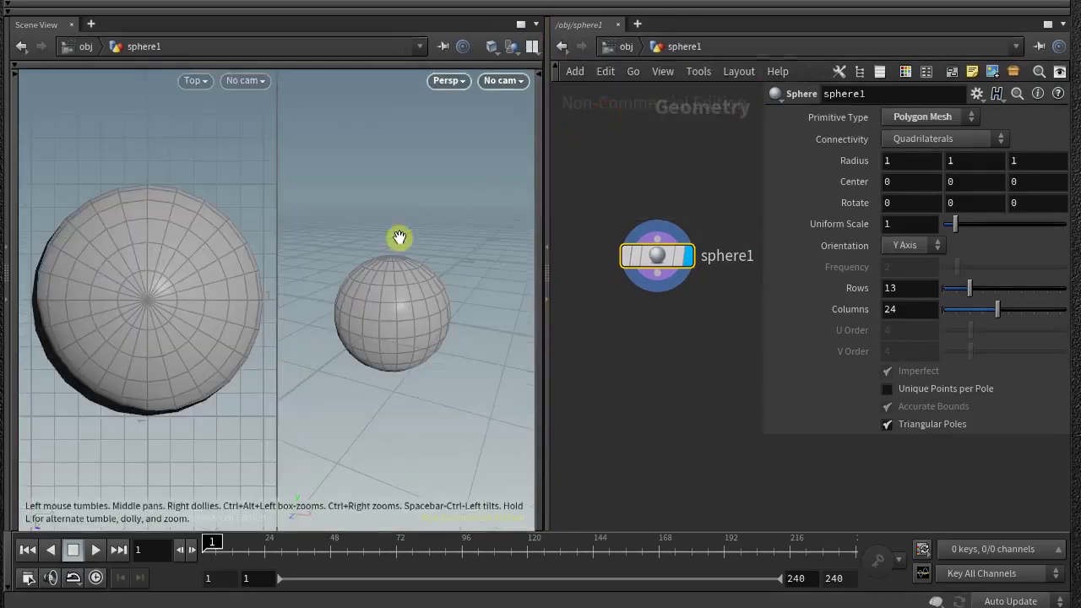
left_click(197, 82)
left_click(262, 122)
left_click(372, 188)
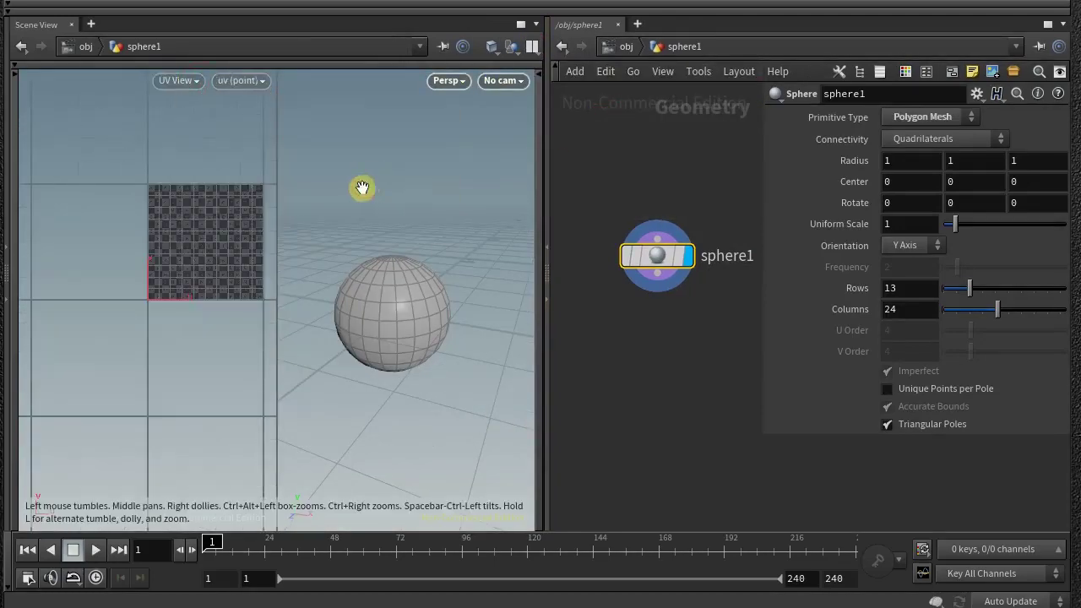
scroll(164, 231, "up", 3)
scroll(194, 211, "down", 1)
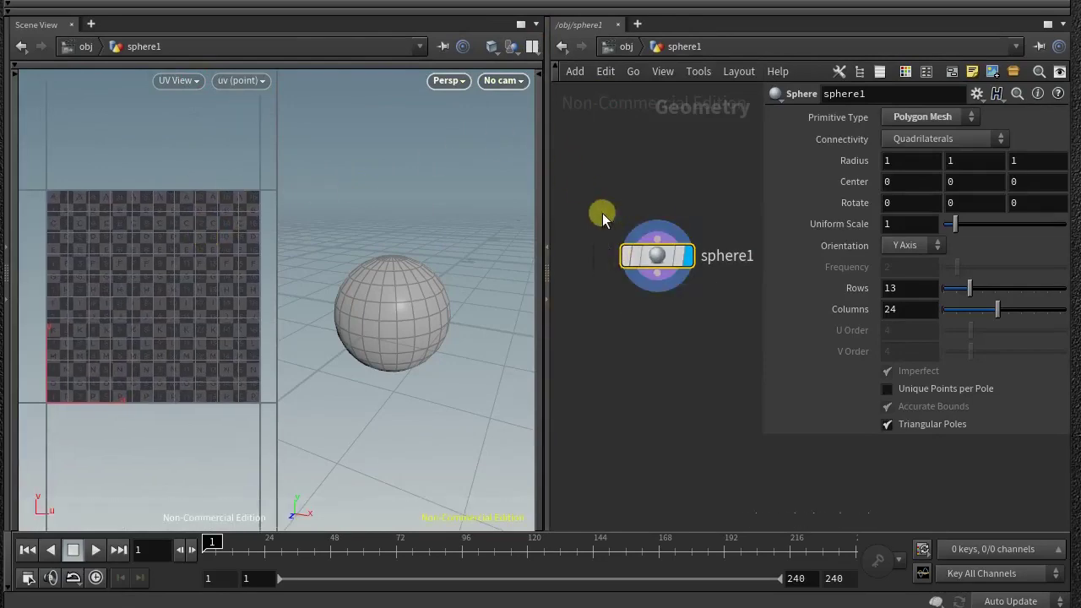
Step: Add a UV Texture node below sphere1 in the geometry network
key("Tab")
type("uvtex")
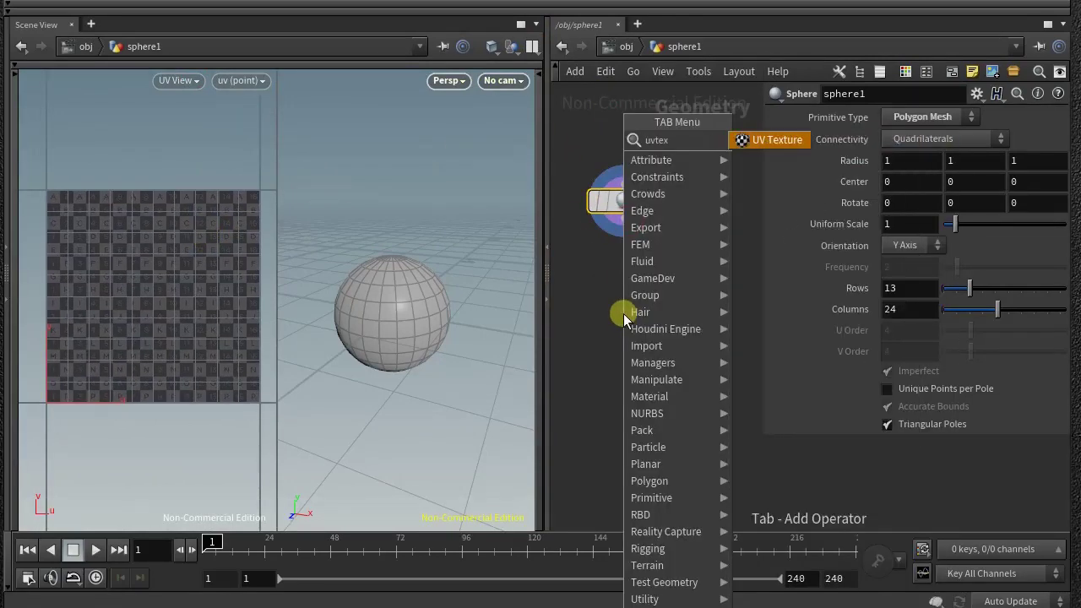
key("Return")
left_click(623, 313)
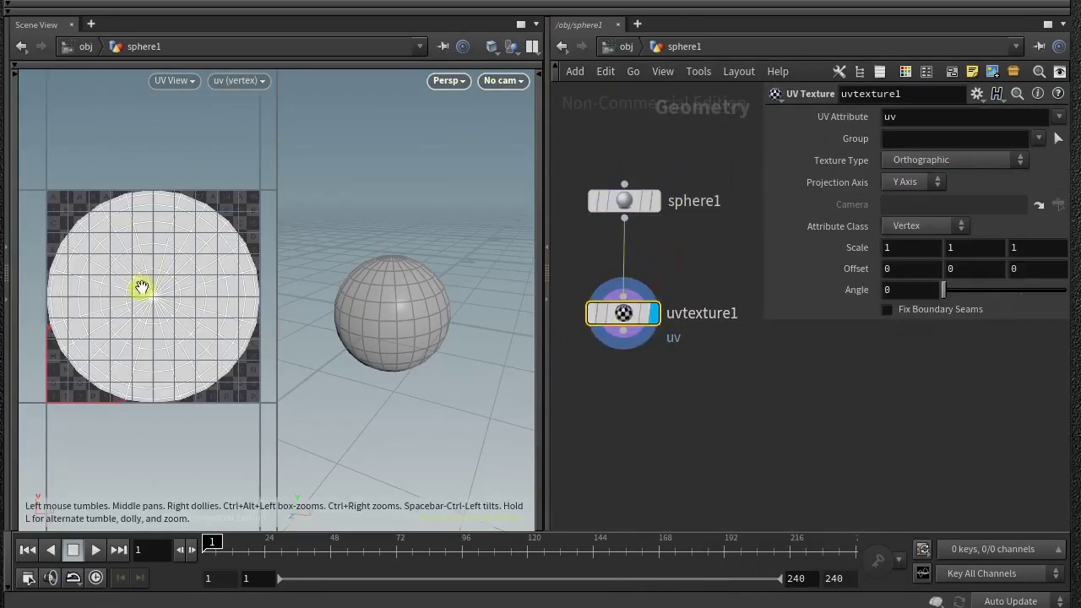
Step: Set the UV Texture node's texture type to Polar and inspect the UV layout's upper edge
left_click(927, 161)
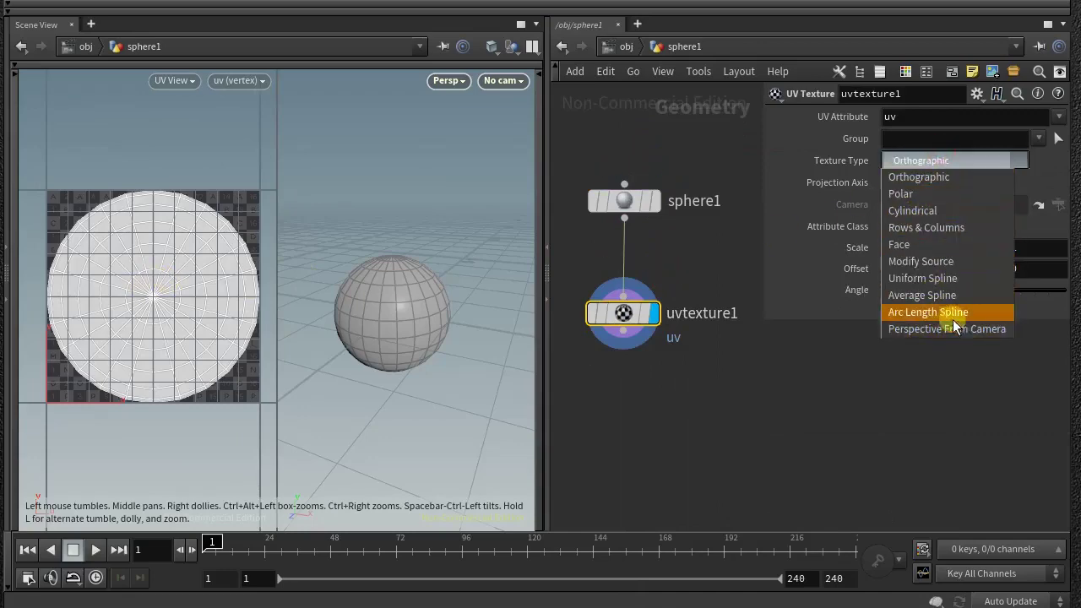
left_click(954, 199)
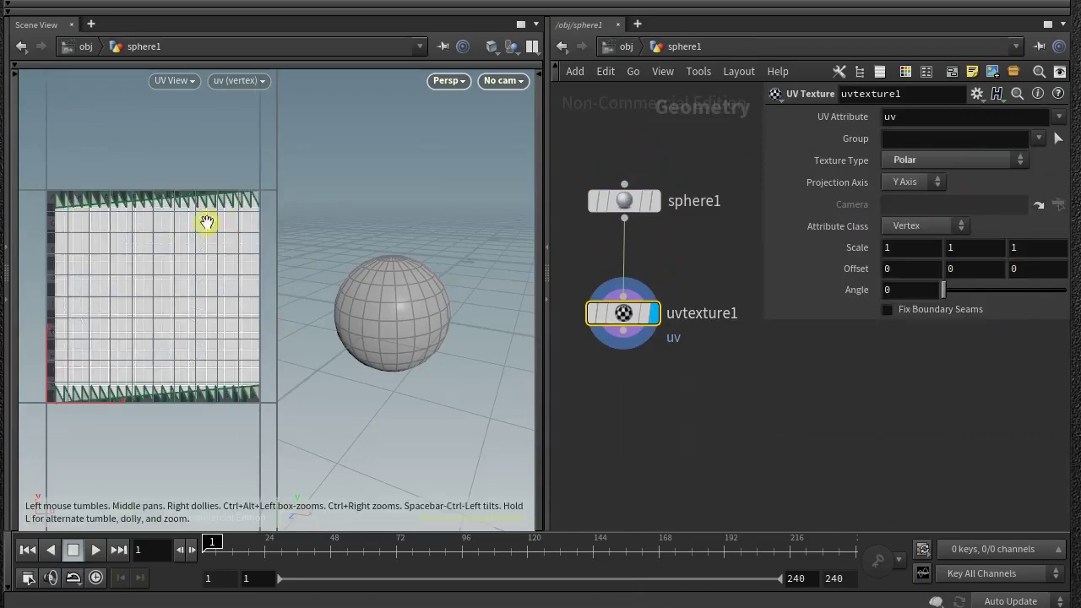
right_click_drag(111, 207, 152, 76)
right_click_drag(169, 193, 186, 217)
middle_click_drag(203, 243, 175, 271)
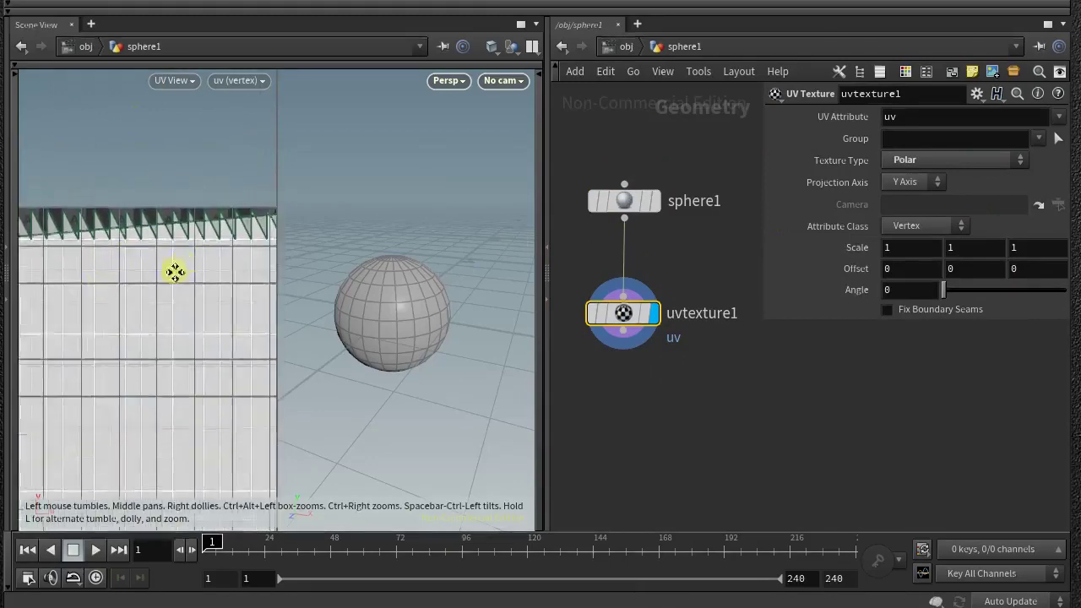
right_click_drag(175, 262, 153, 269)
middle_click_drag(102, 263, 157, 280)
Step: Enable Fix Boundary Seams on the UV Texture node, toggling it off and on to compare the layouts
left_click(890, 308)
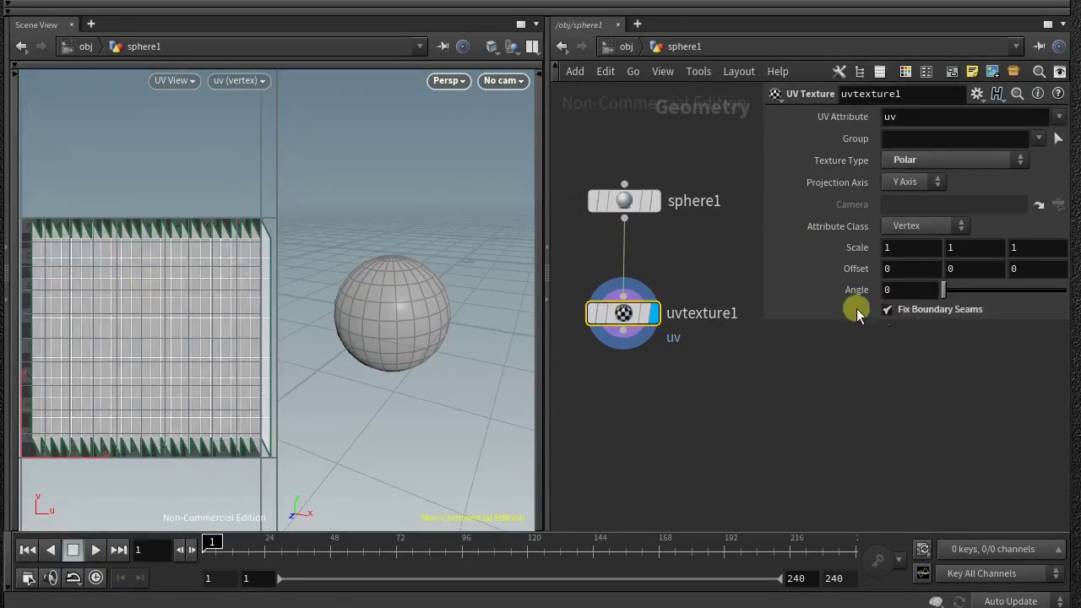
left_click(888, 313)
left_click(887, 313)
left_click(884, 315)
left_click(884, 315)
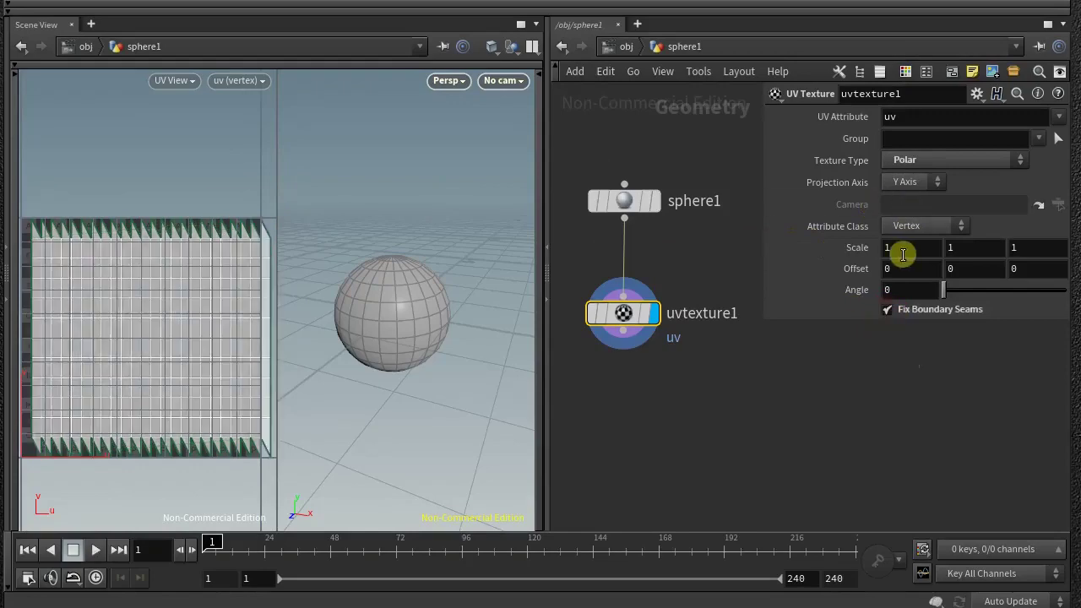
middle_click_drag(903, 254, 920, 272)
mouse_move(950, 269)
middle_mouse_down()
mouse_move(972, 278)
mouse_move(944, 287)
middle_mouse_up()
left_click_drag(944, 287, 942, 288)
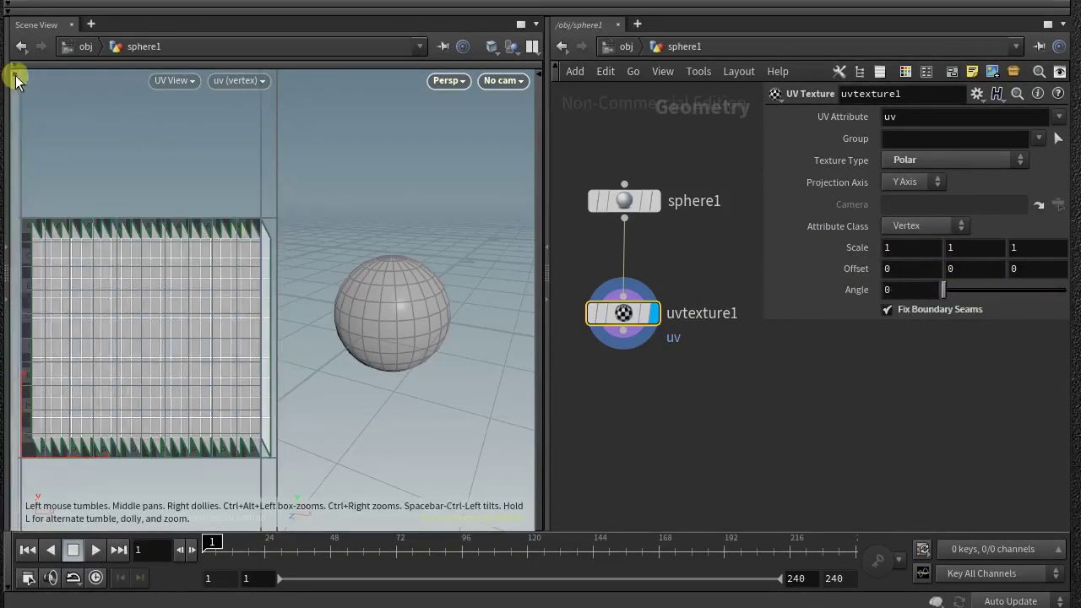
Step: Show the scene view's tool strip and maximize the scene view pane
left_click(16, 76)
left_click(522, 25)
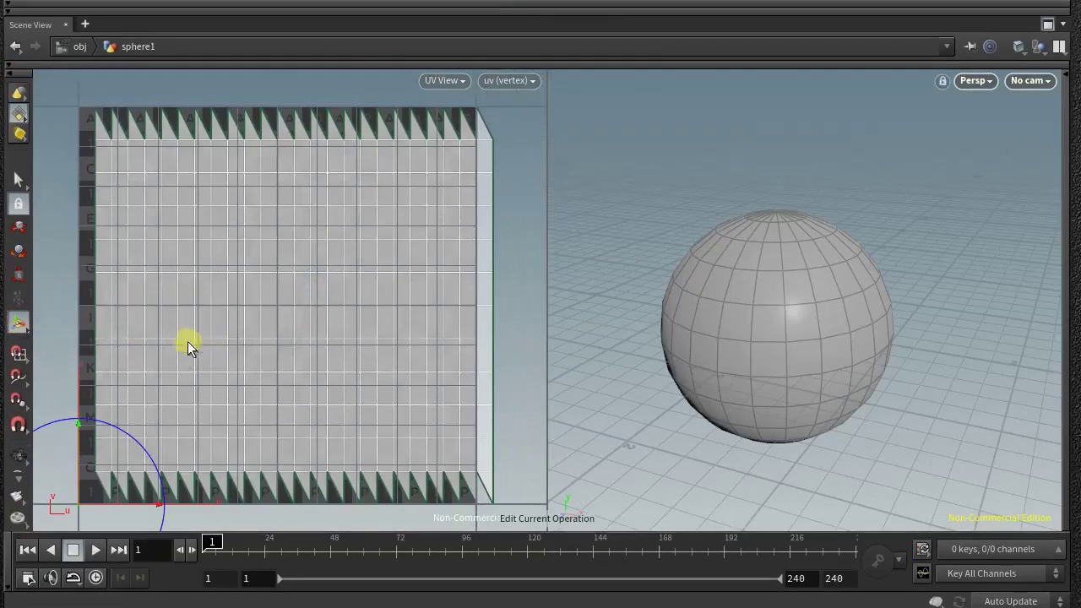
Step: Rotate the UV layout about 25.7° clockwise with its viewport handle and activate the Scale tool
middle_click_drag(217, 289, 263, 155, "alt")
left_click_drag(125, 293, 221, 284)
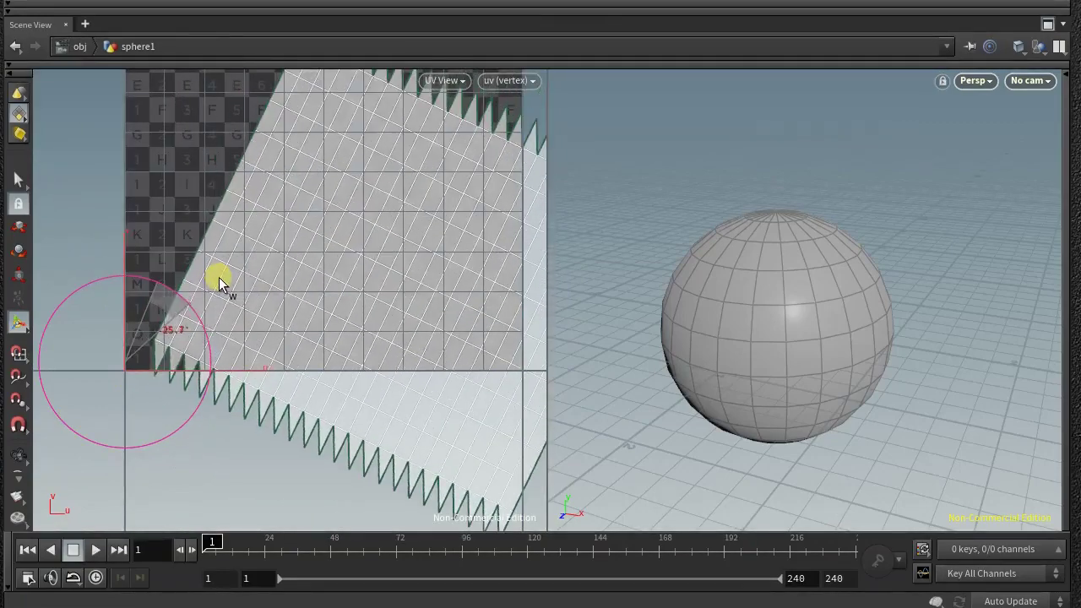
left_click(20, 276)
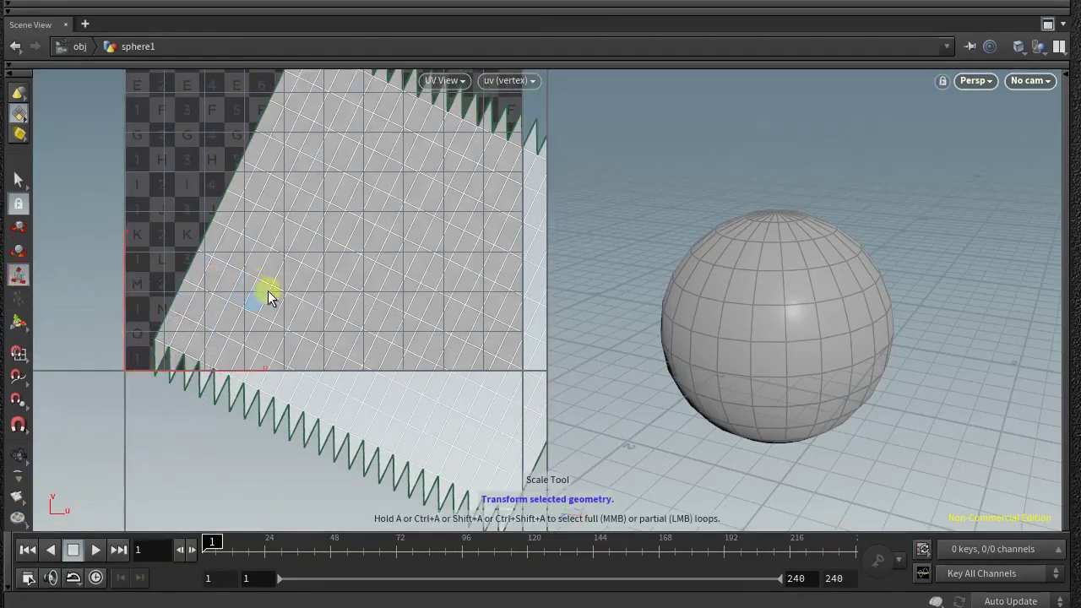
middle_click_drag(317, 246, 282, 278, "alt")
right_click_drag(285, 284, 241, 325, "alt")
right_click(19, 456)
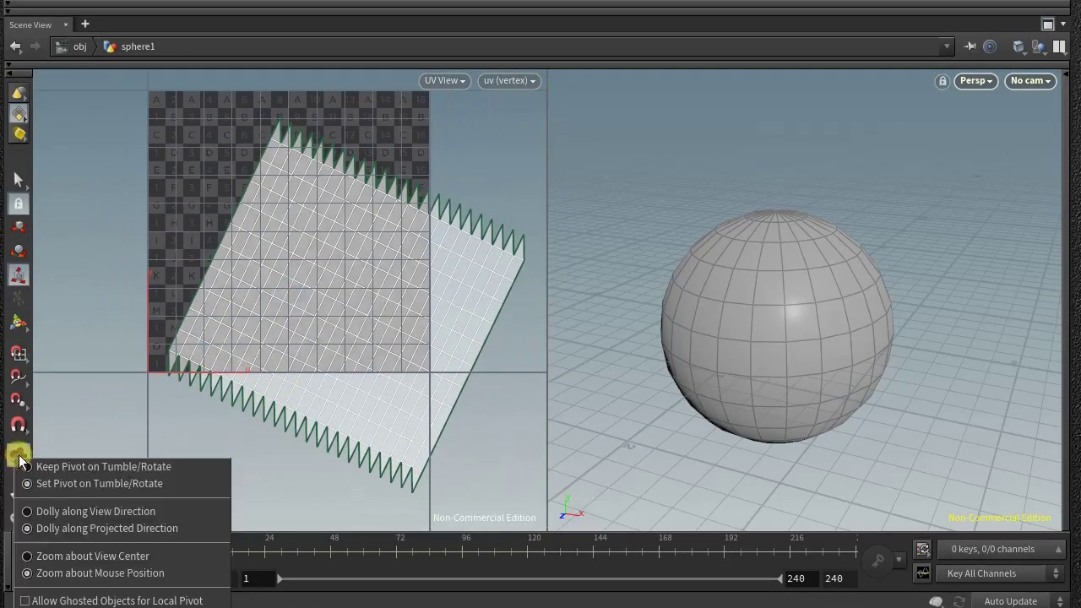
Step: Restore the split pane layout and revert the UV Texture node's Offset and Angle to their defaults
left_click(1047, 25)
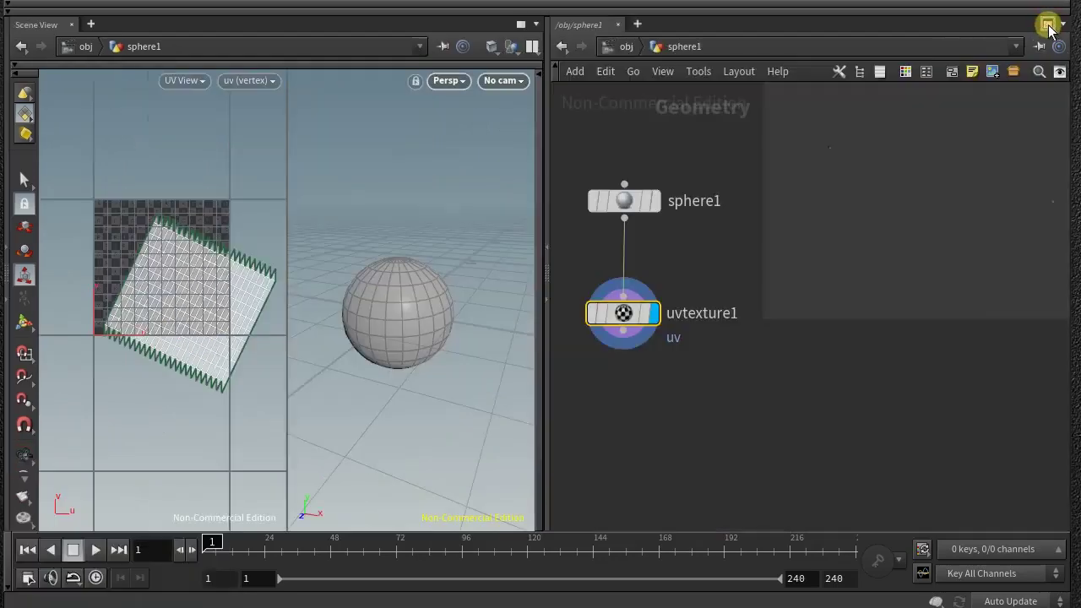
right_click(912, 269)
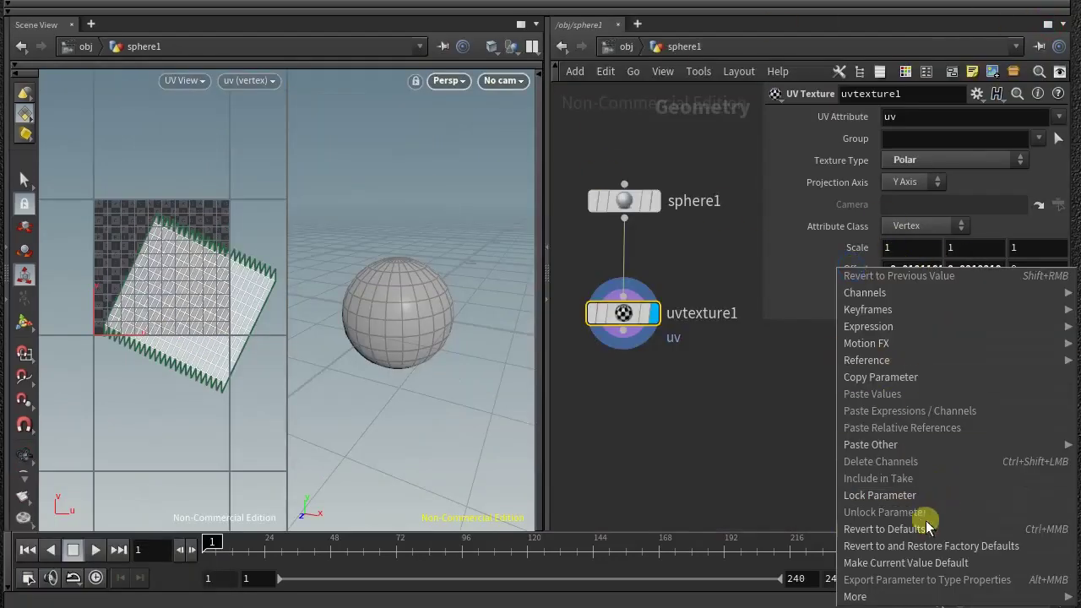
left_click(970, 529)
middle_click(852, 289, "ctrl")
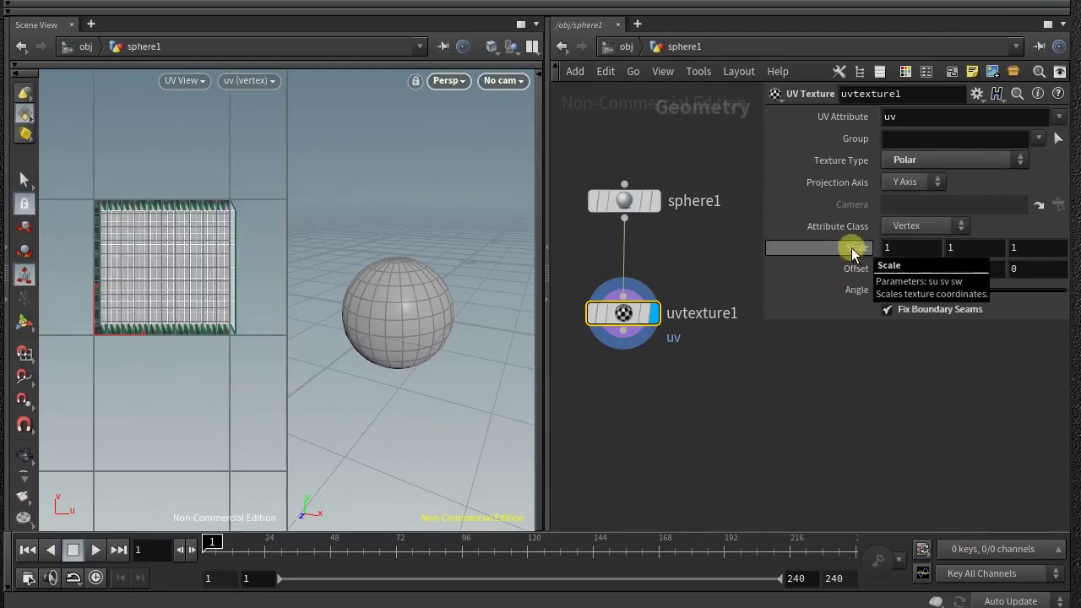
Step: Add a UV Project node beside uvtexture1, wire it to the sphere1 output and display it
key("Tab")
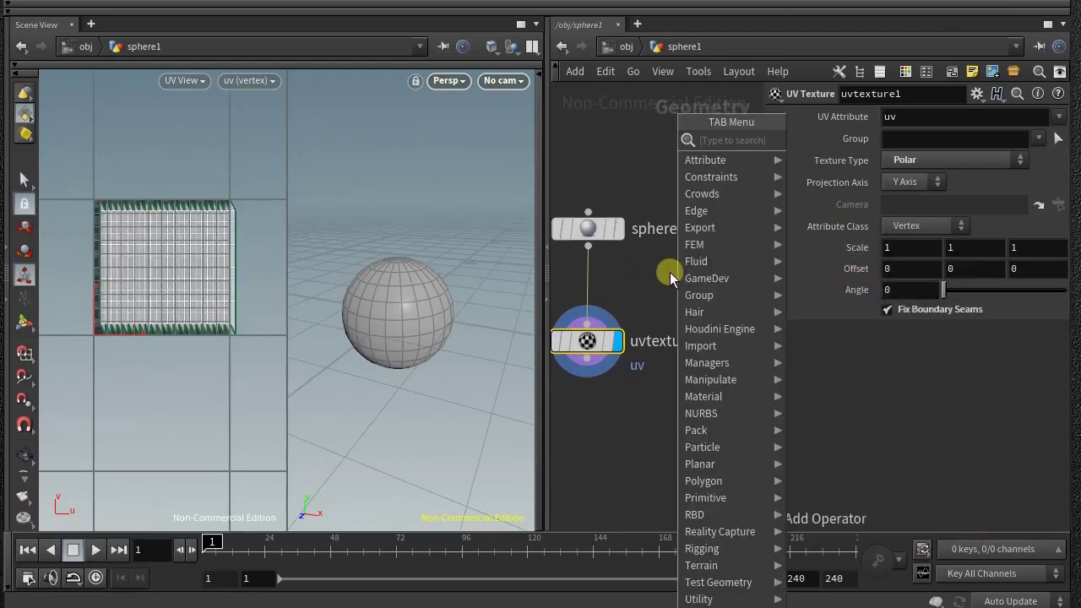
type("uvproject")
key("Return")
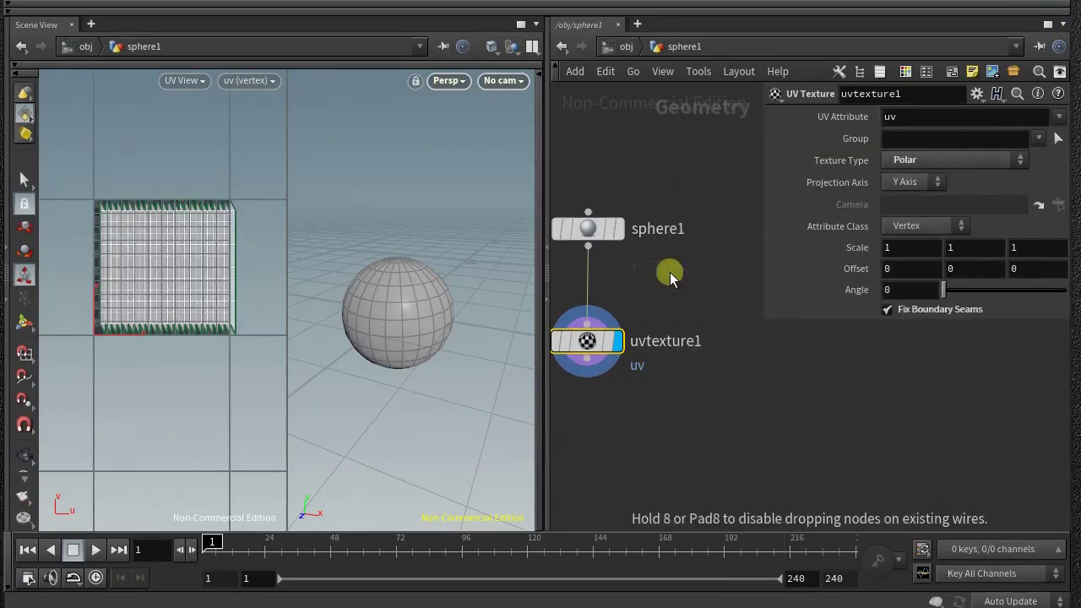
left_click(675, 275)
left_click_drag(682, 276, 680, 419)
left_click_drag(593, 345, 717, 288)
left_click_drag(680, 421, 617, 364)
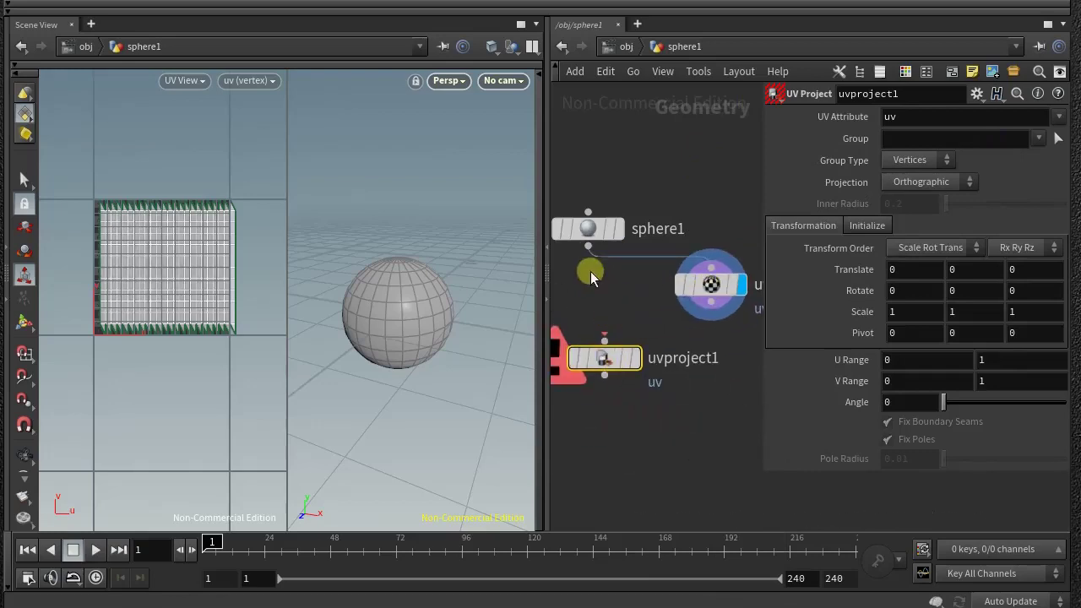
left_click_drag(588, 252, 606, 343)
left_click(647, 327)
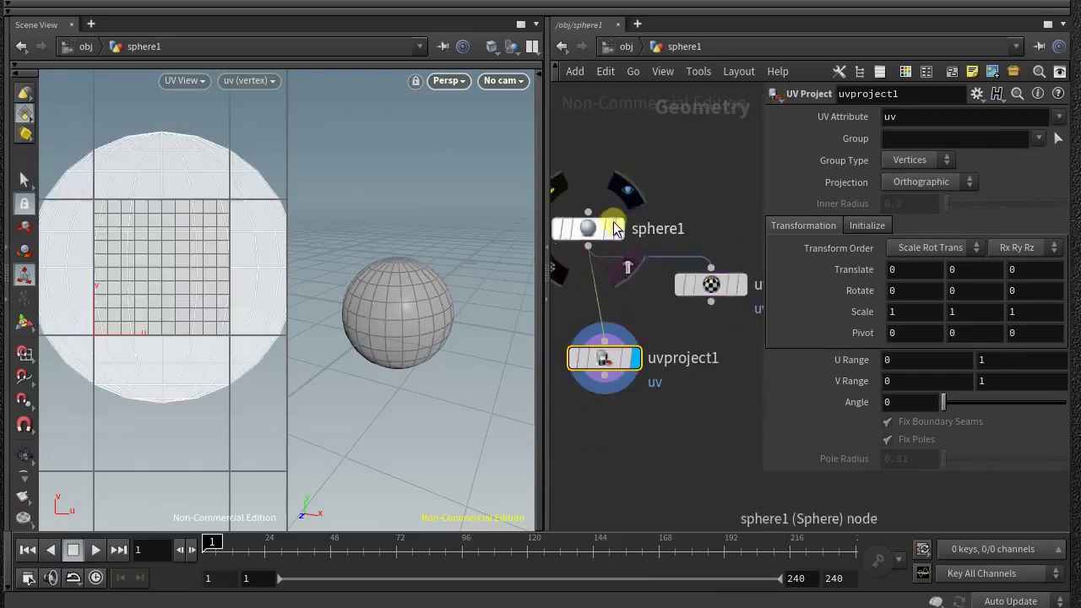
Step: Set the UV Project node's Projection to Polar, toggling Fix Boundary Seams off and on to compare the layouts
middle_click_drag(657, 159, 682, 162)
left_click(927, 190)
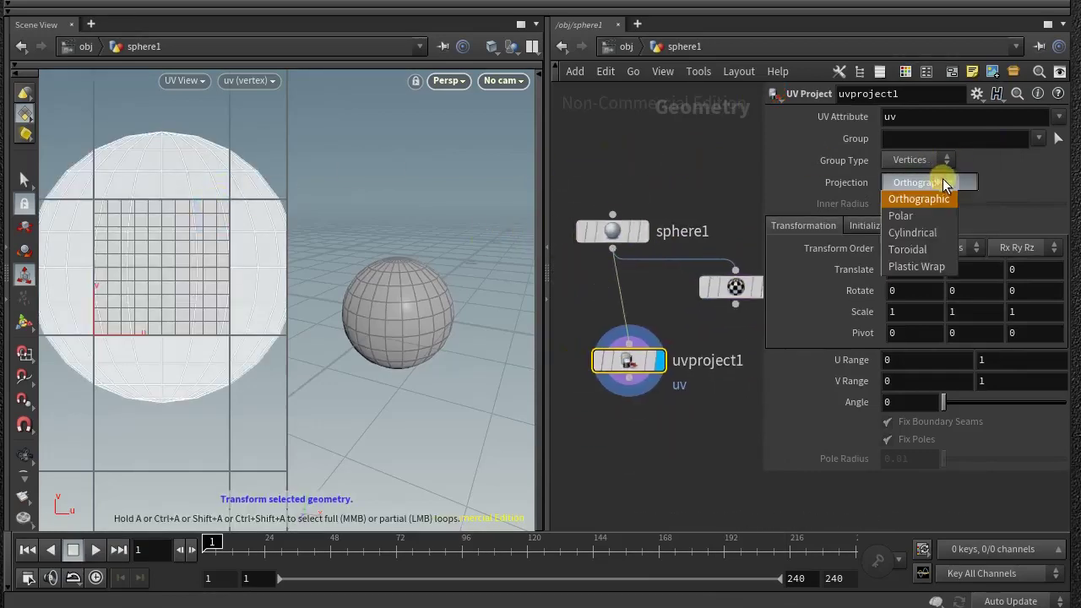
left_click(928, 214)
right_click_drag(184, 236, 203, 282)
left_click(29, 450)
right_click_drag(170, 331, 180, 216)
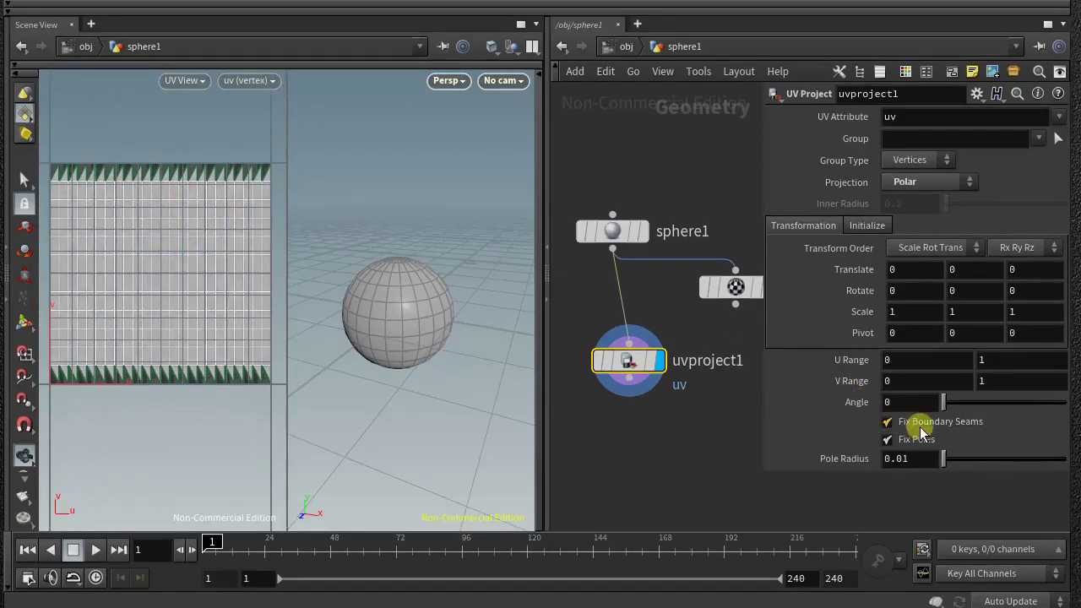
left_click(888, 422)
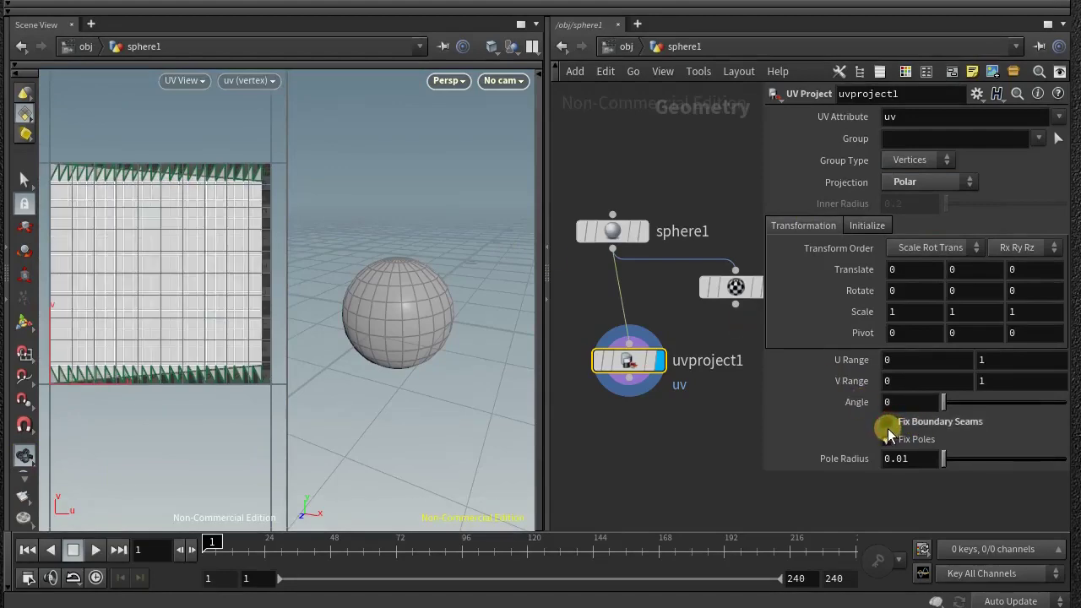
left_click(888, 423)
Step: Try a 0.8 X rotation on the UV projection and revert Rotate to its defaults
middle_click_drag(892, 269, 941, 282)
right_click(863, 296)
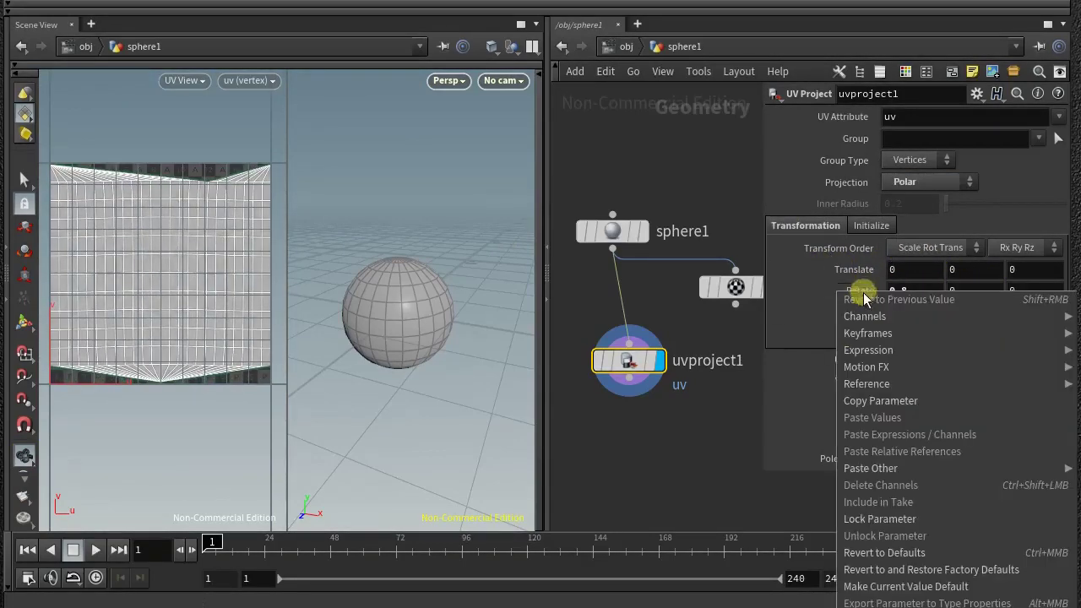
left_click(934, 552)
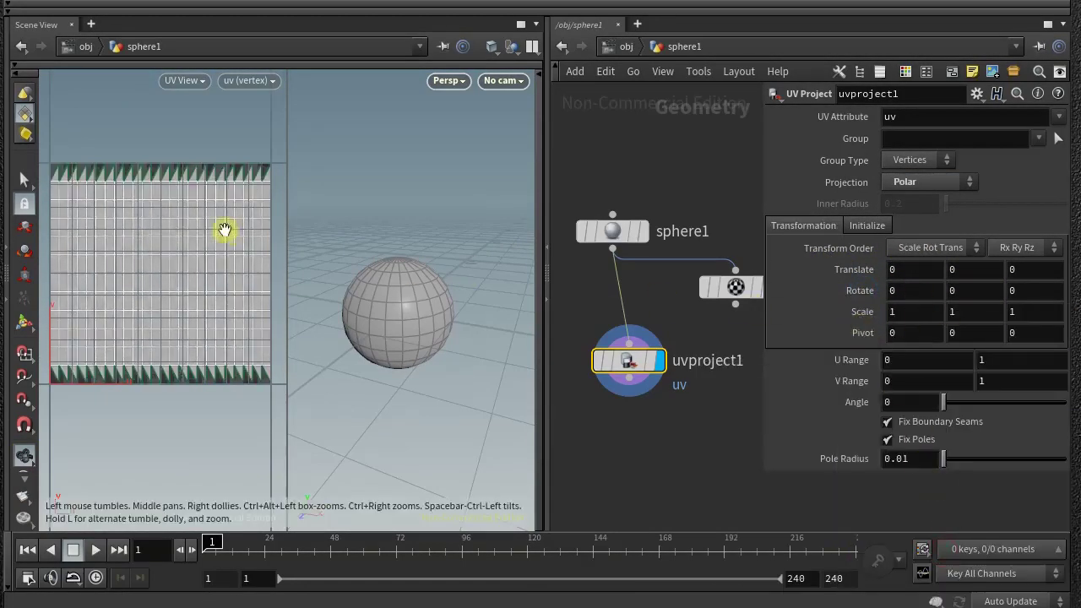
Step: Show the projection handles in the perspective view, raise the projection about 0.119 in Y and rotate it about 42° around Z
left_click(25, 325)
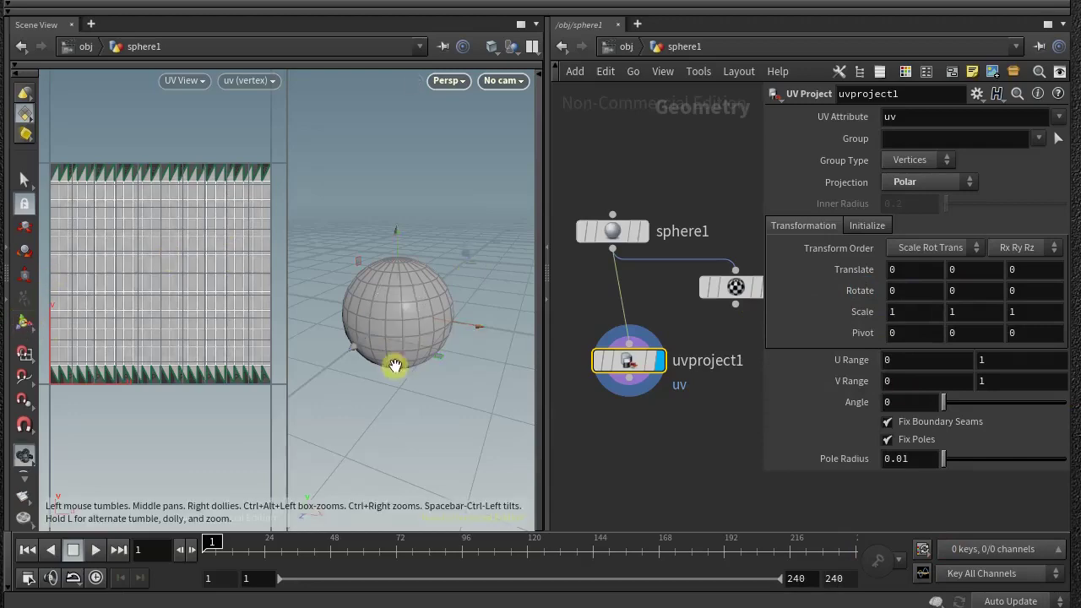
left_click_drag(396, 366, 403, 360, "alt")
right_click_drag(403, 360, 430, 337, "alt")
left_click_drag(413, 284, 284, 265)
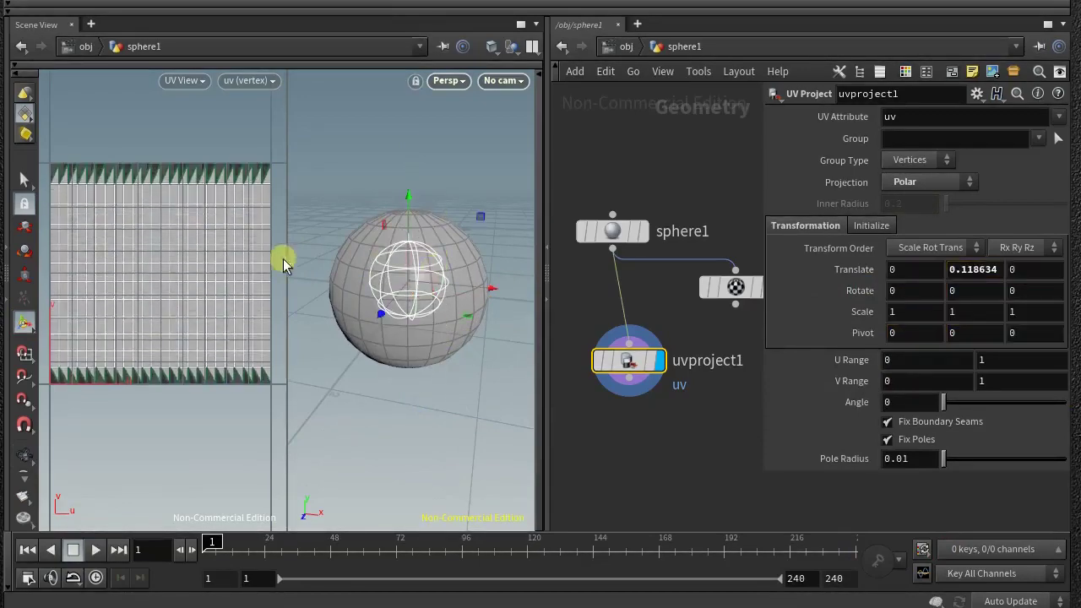
left_click(27, 247)
left_click_drag(414, 189, 444, 208)
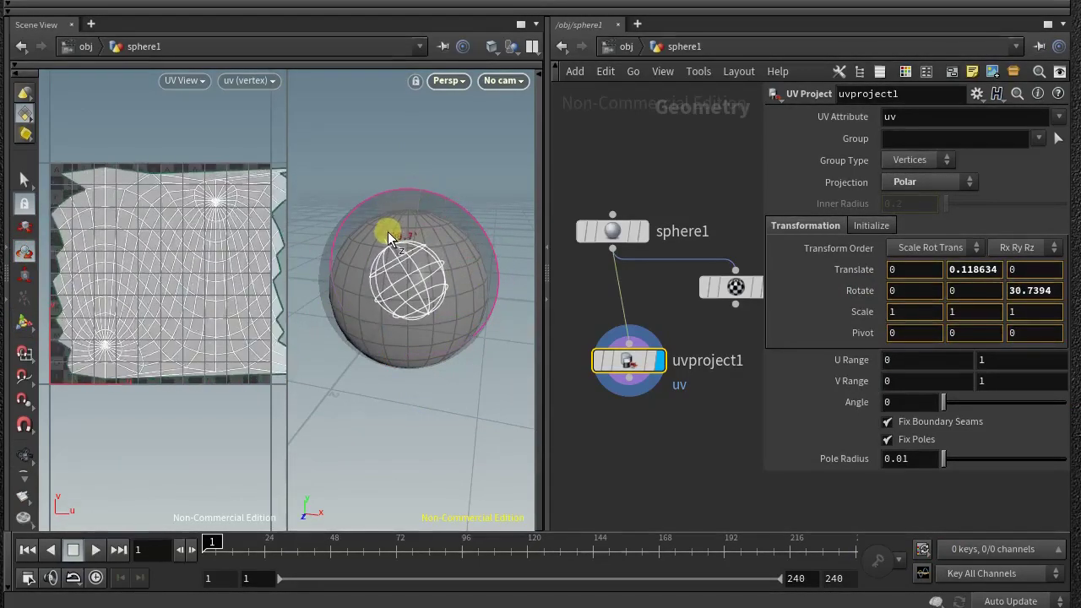
left_click_drag(390, 238, 382, 245)
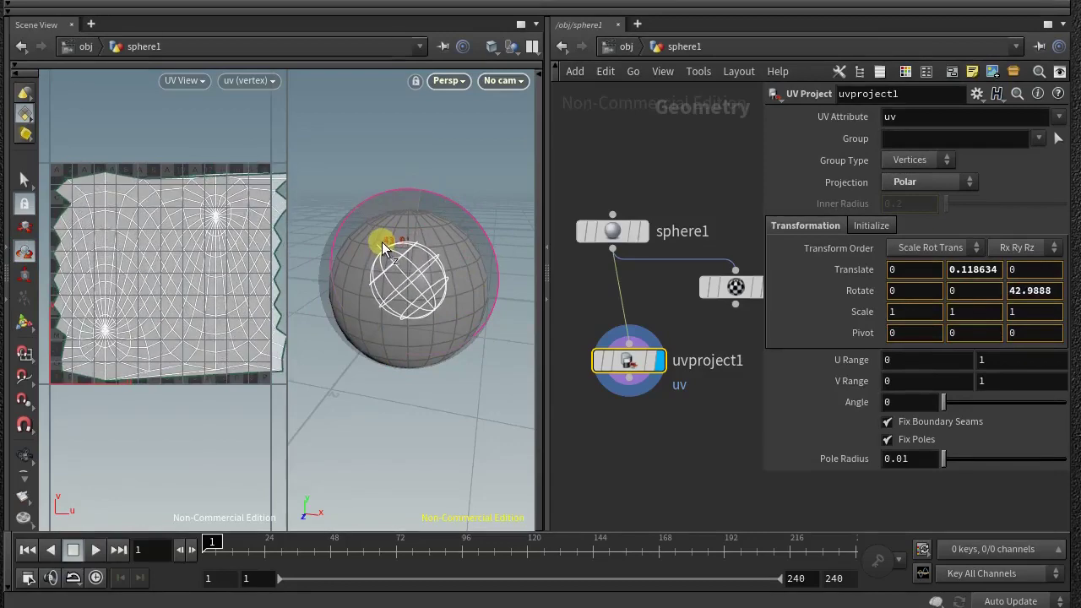
Step: Set sphere1 to 20 rows and 23 columns, trying the Polygon primitive type before returning to Polygon Mesh
left_click(613, 230)
left_click_drag(972, 288, 1017, 311)
left_click(944, 117)
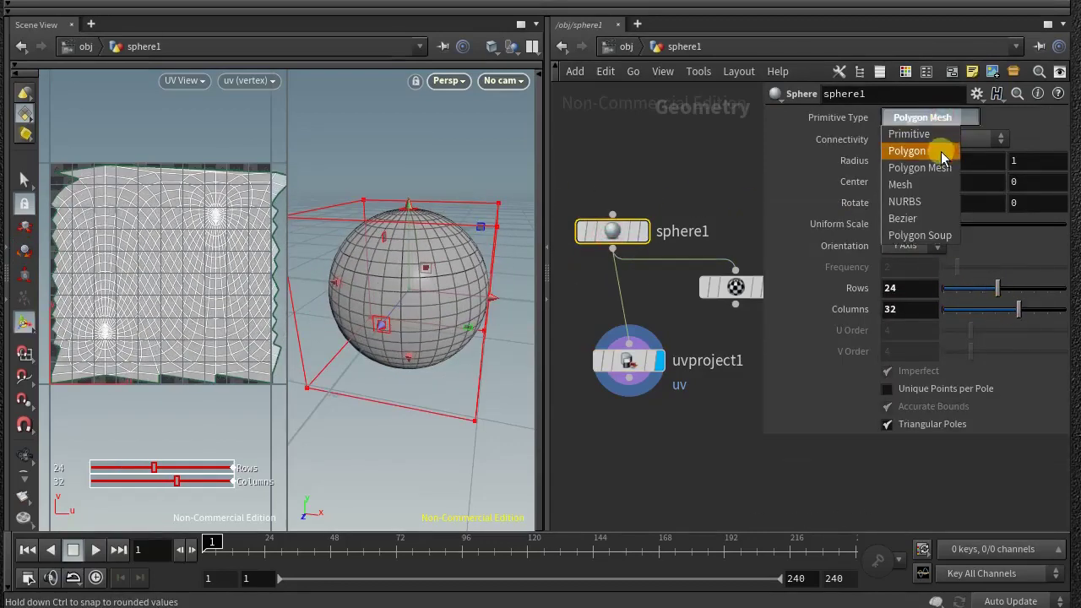
left_click(944, 152)
left_click_drag(961, 274, 996, 315)
left_click(944, 122)
left_click(944, 168)
Step: Transform the UV projection with its handles to about -39.3° Z rotation, 1.99 uniform scale and an offset of about 0.14, 0.17, 0.44
left_click(629, 358)
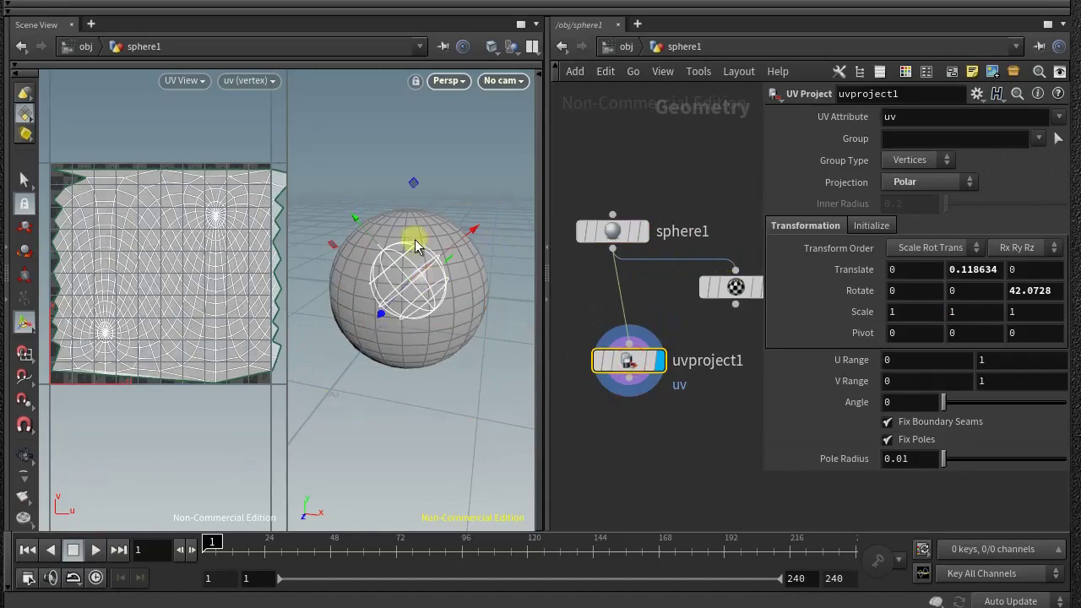
left_click_drag(415, 245, 397, 233)
middle_click_drag(860, 310, 553, 302)
left_click_drag(408, 295, 439, 267)
key("r")
key("t")
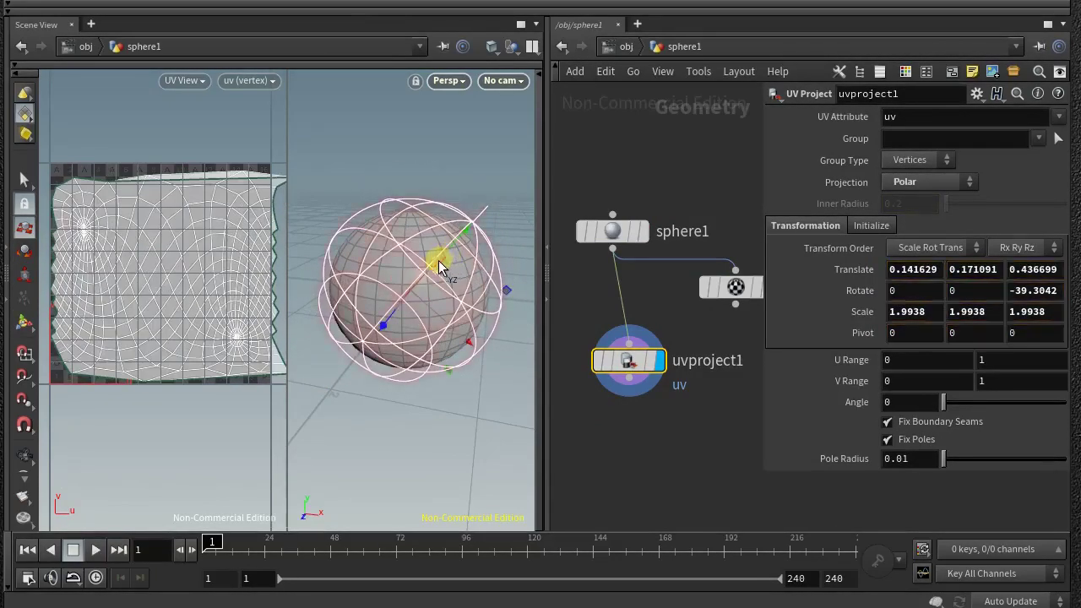
Step: Revert the UV Project node's Translate, Rotate and Scale to their defaults
right_click(839, 272)
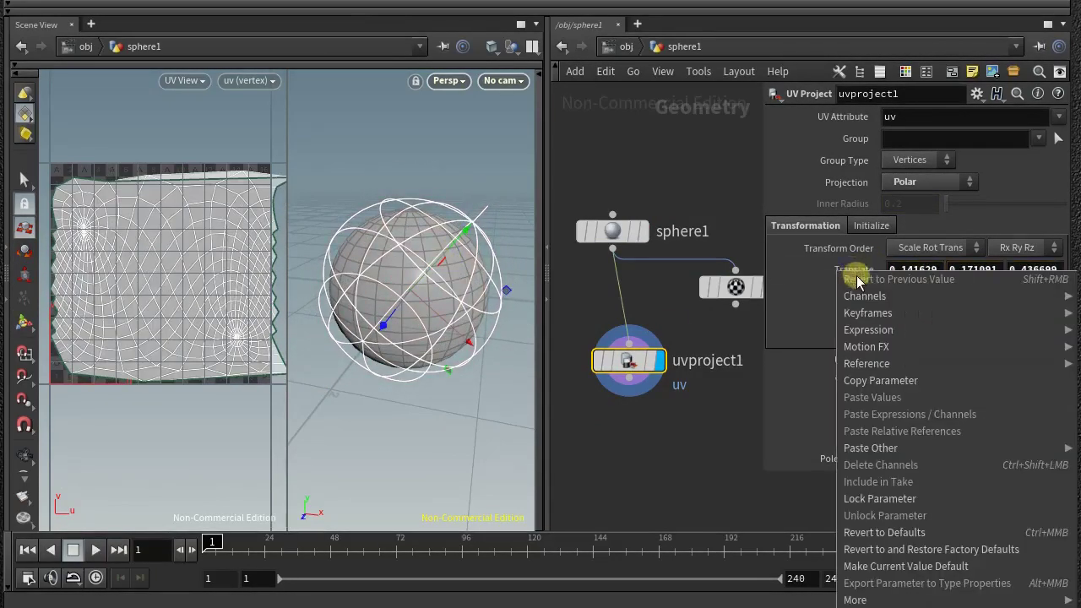
left_click(954, 533)
middle_click(855, 292, "ctrl")
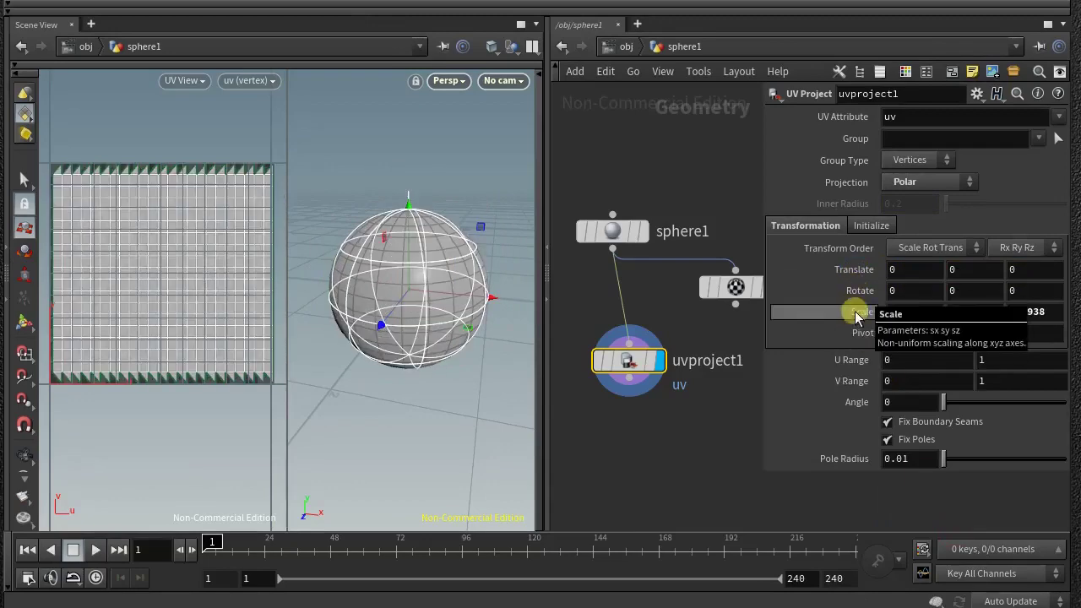
Step: Initialize the UV projection to the XY, YZ and ZX planes in turn, checking each from different angles
left_click(870, 228)
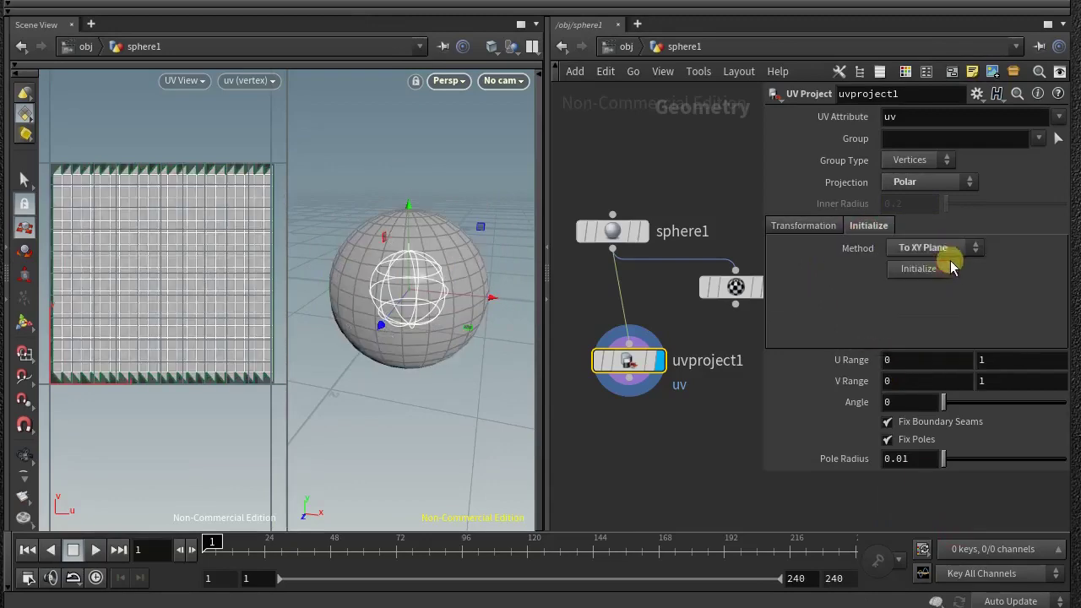
left_click(949, 267)
left_click(939, 269)
mouse_move(444, 286)
left_mouse_down("alt")
mouse_move(413, 297)
mouse_move(429, 284)
left_mouse_up("alt")
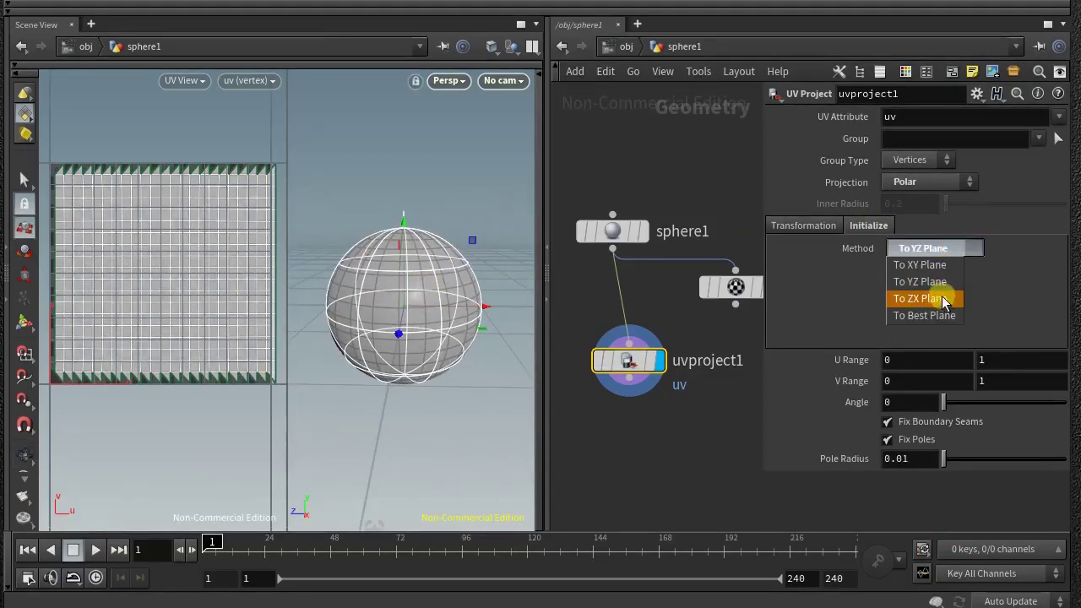
left_click(920, 299)
left_click(918, 269)
mouse_move(383, 259)
left_mouse_down("alt")
mouse_move(391, 302)
mouse_move(420, 314)
mouse_move(398, 265)
left_mouse_up("alt")
Step: Initialize the UV projection with the To Best Plane method and show its transformation values
left_click(928, 269)
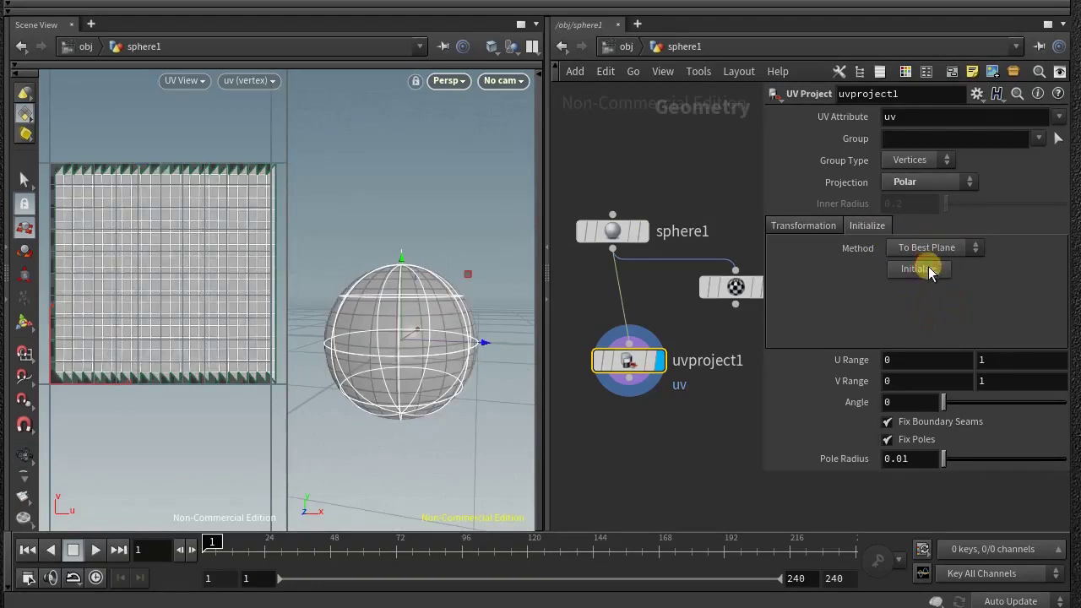
mouse_move(441, 334)
left_mouse_down("alt")
mouse_move(458, 343)
mouse_move(427, 338)
left_mouse_up("alt")
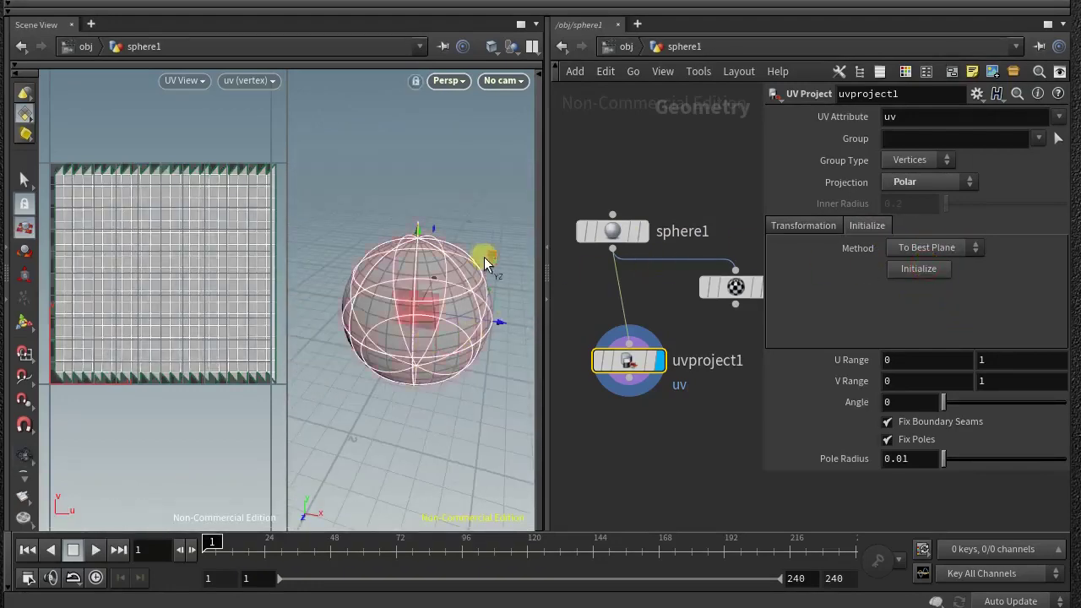
left_click(845, 225)
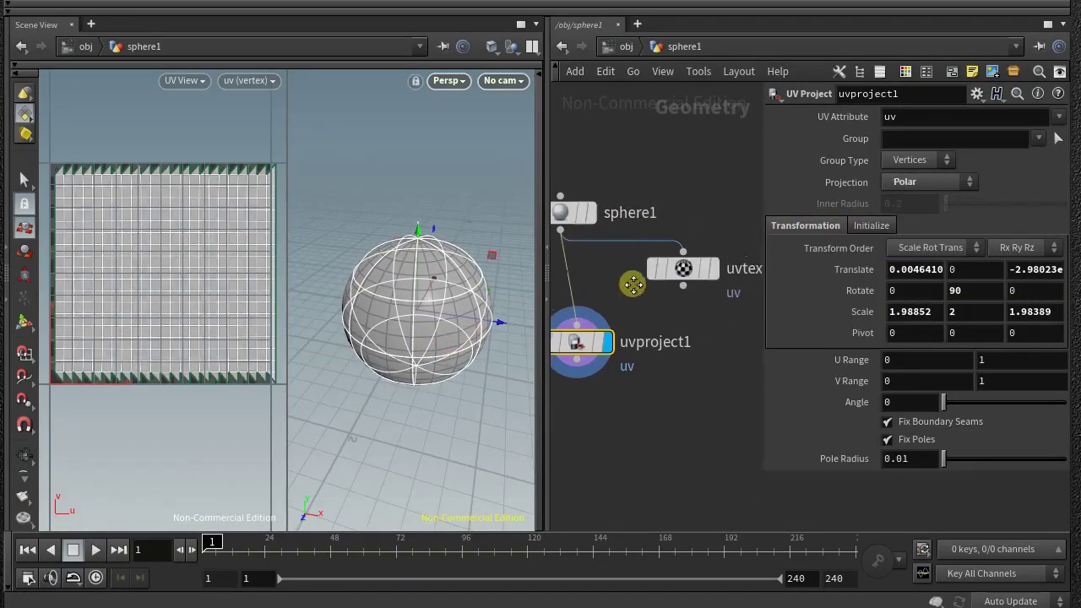
Step: Delete the uvtexture1 node and place uvproject1 directly beneath sphere1
left_click(685, 279)
key("Delete")
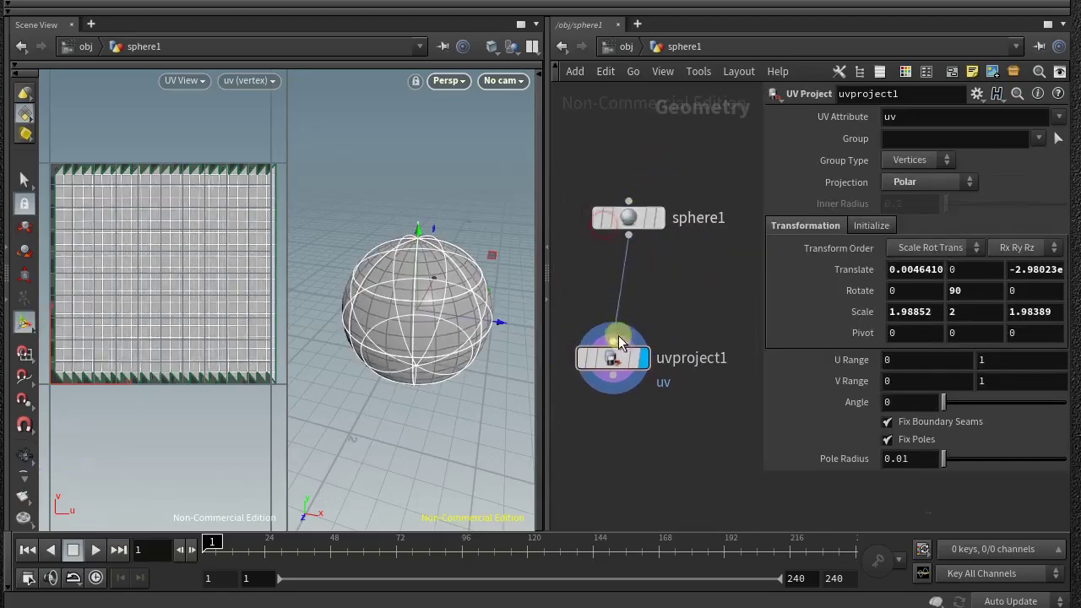
left_click_drag(621, 342, 607, 304)
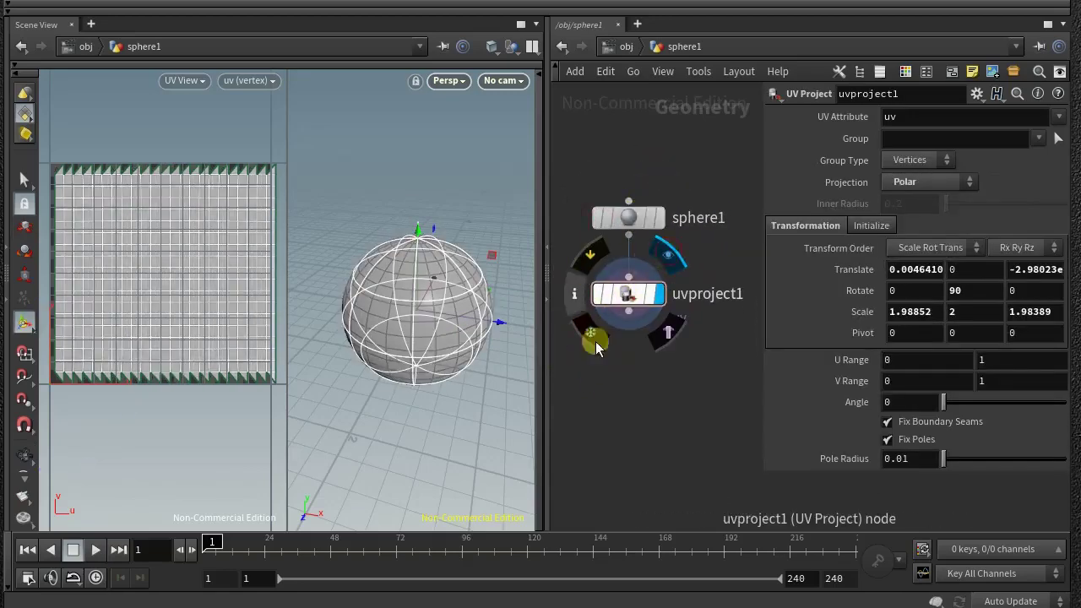
Step: Add a UV Quick Shade node below uvproject1, display it and inspect the grid texture at the sphere's pole
left_click(24, 456)
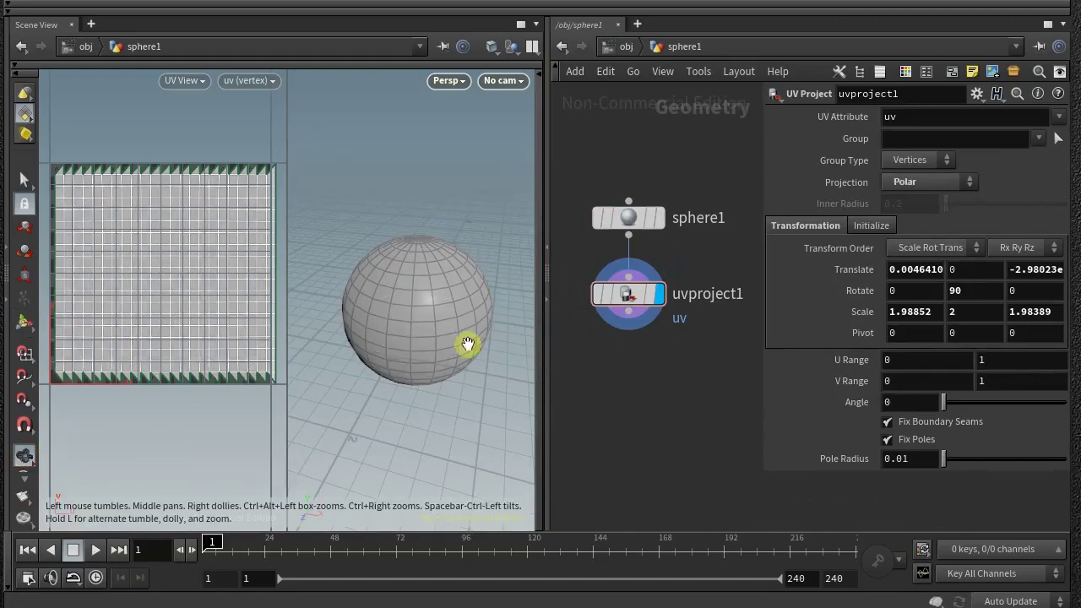
left_click(634, 367)
type("uv qu")
key("Return")
left_click(635, 368)
left_click(672, 329)
left_click_drag(446, 307, 427, 160)
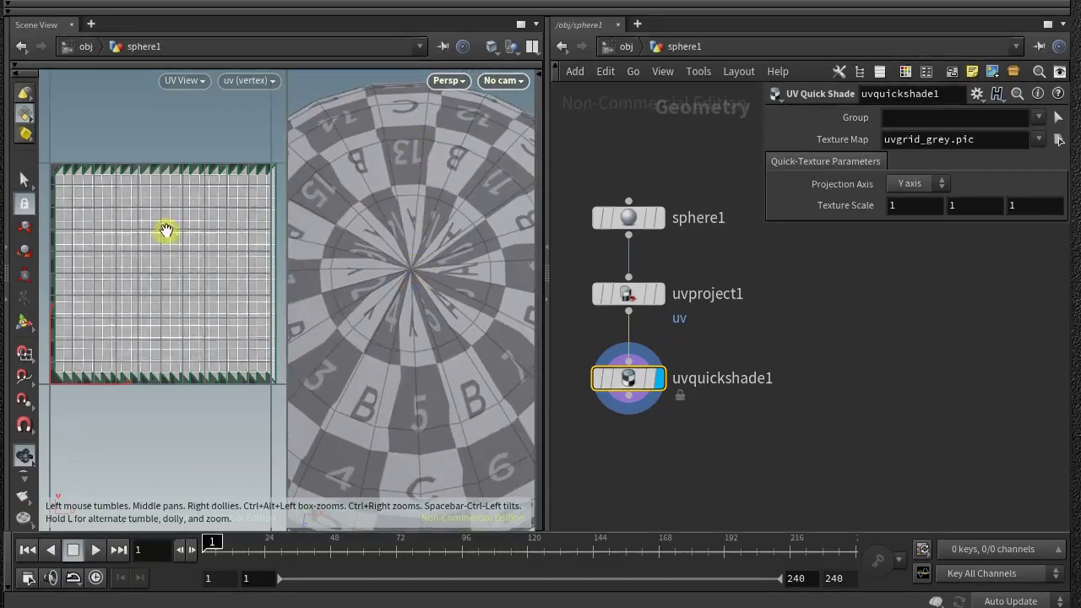
Step: Set sphere1 to 16 rows and 31 columns while watching the polar triangles up close in the UV view
scroll(166, 229, "up", 5)
left_click(630, 218)
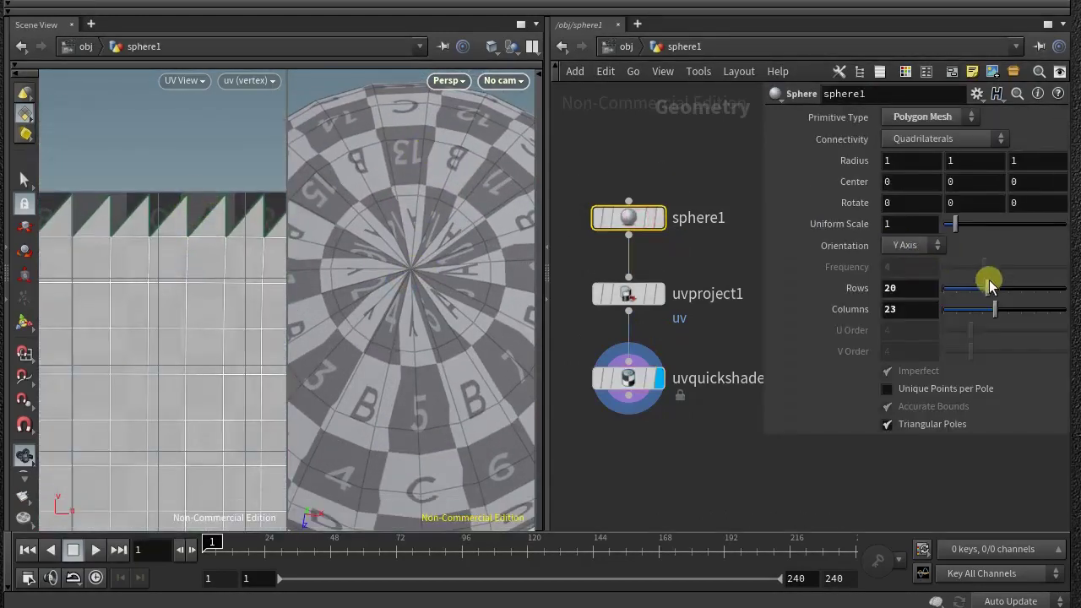
mouse_move(989, 279)
left_mouse_down()
mouse_move(1056, 284)
mouse_move(948, 292)
mouse_move(1075, 308)
mouse_move(965, 301)
mouse_move(1047, 290)
mouse_move(955, 307)
mouse_move(1062, 309)
mouse_move(1016, 315)
mouse_move(1004, 283)
mouse_move(980, 291)
left_mouse_up()
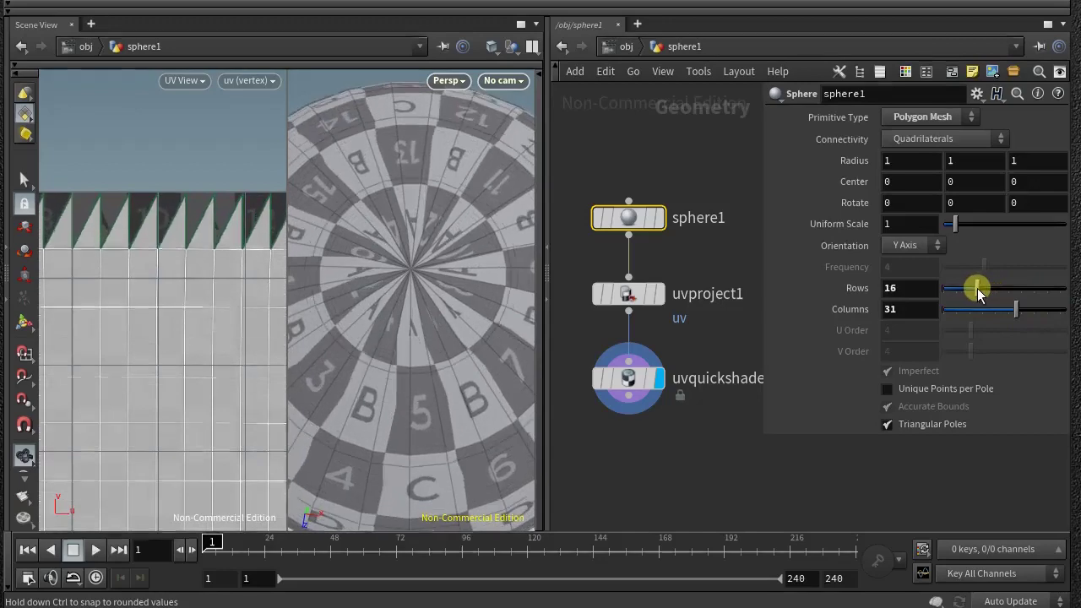
Step: Frame the whole textured sphere and UV layout, and switch the scene view to a single perspective viewport
scroll(376, 299, "down", 5)
mouse_move(388, 309)
left_mouse_down()
mouse_move(396, 330)
mouse_move(395, 304)
left_mouse_up()
scroll(166, 377, "down", 6)
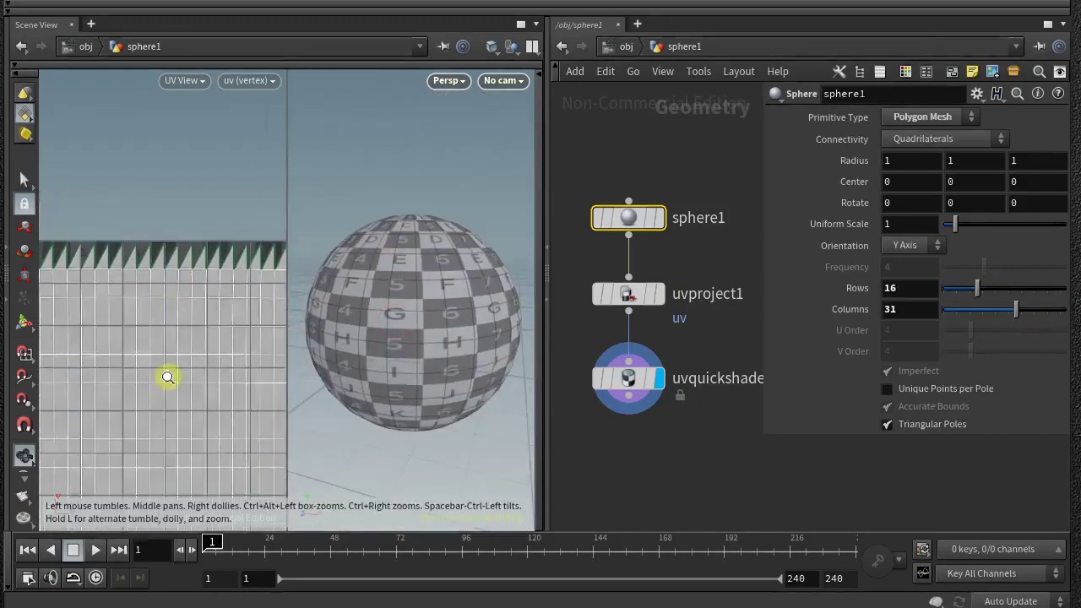
middle_click_drag(166, 377, 174, 289)
scroll(177, 330, "down", 2)
scroll(182, 316, "up", 1)
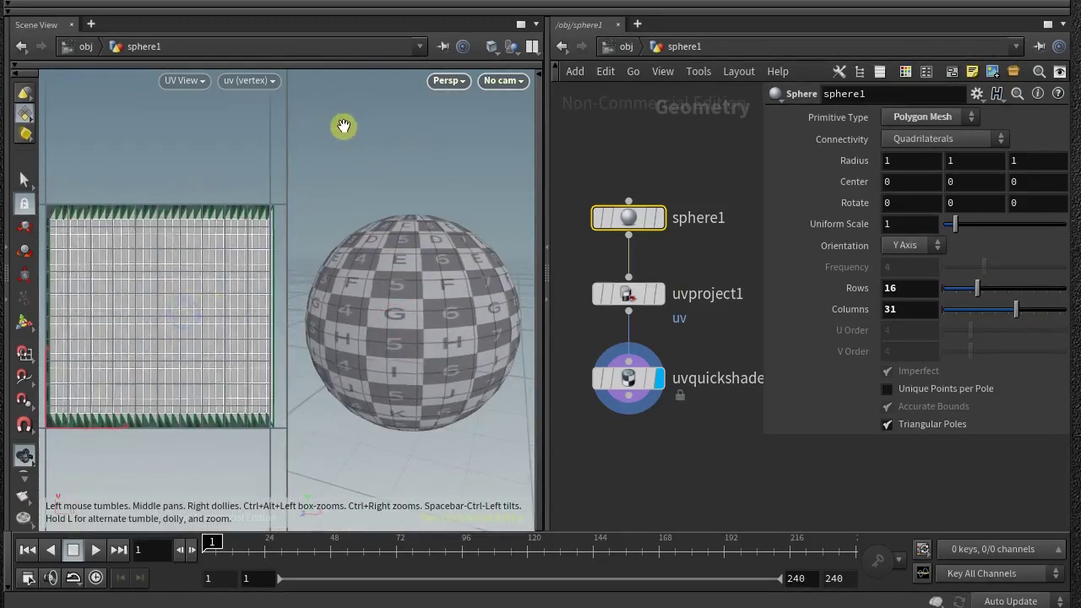
left_click(521, 24)
left_click(561, 63)
scroll(363, 299, "down", 2)
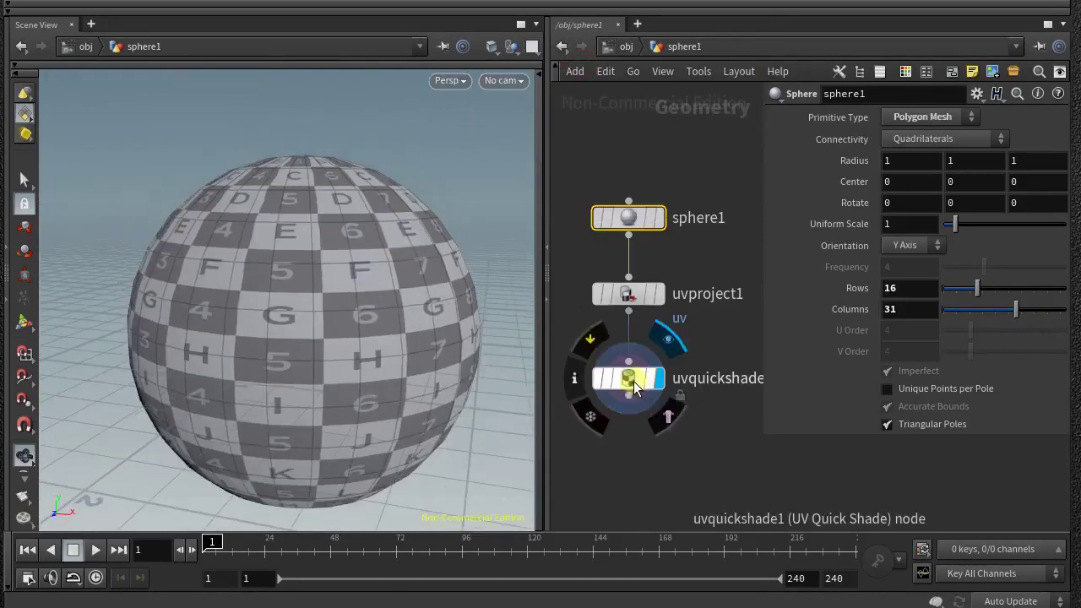
Step: Delete the uvquickshade1 node and widen the network editor pane
left_click(635, 387)
key("Delete")
left_click_drag(545, 156, 510, 157)
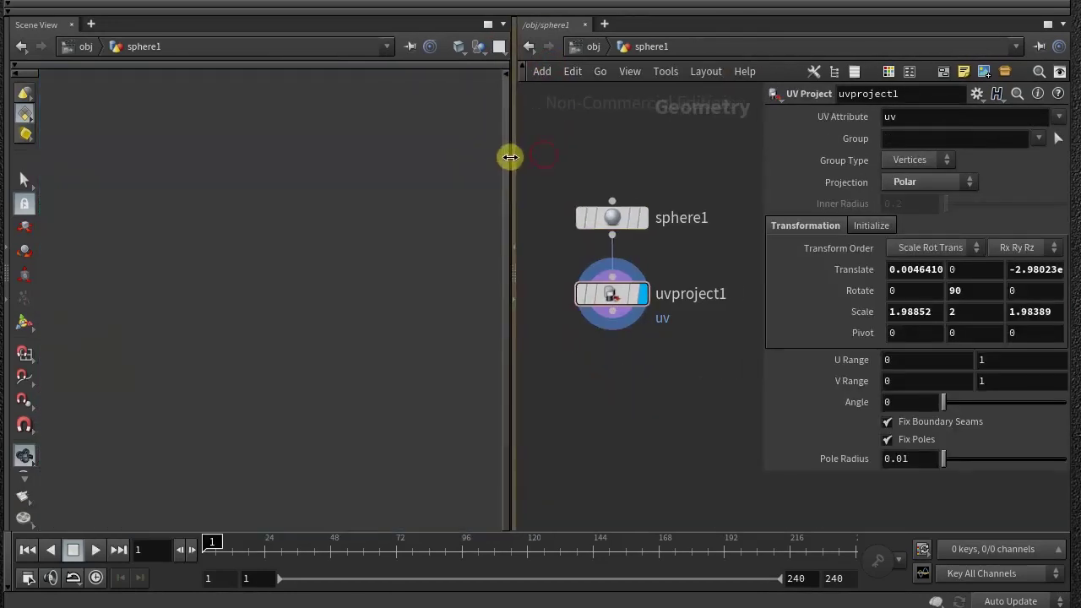